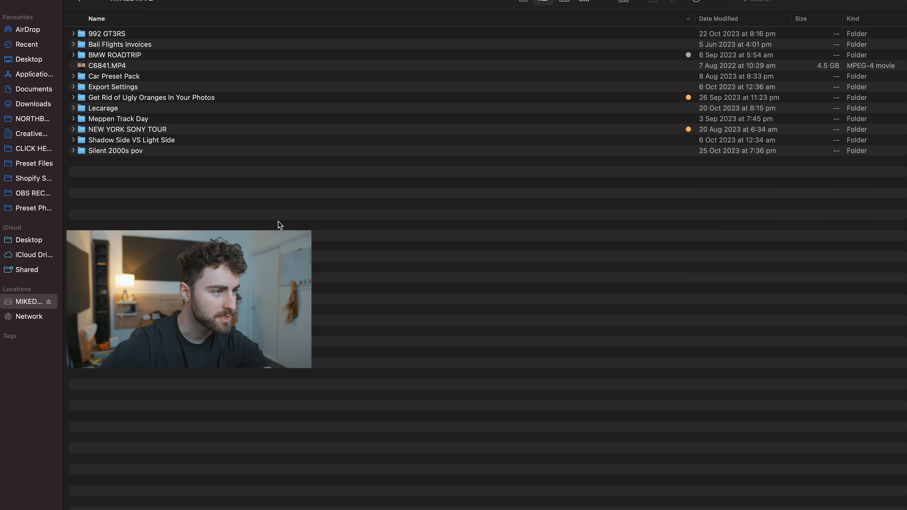
# Examine the colour-tagged folders on MIKEDRIVE and the tag options of the BMW ROADTRIP folder
pyautogui.click(690, 131)
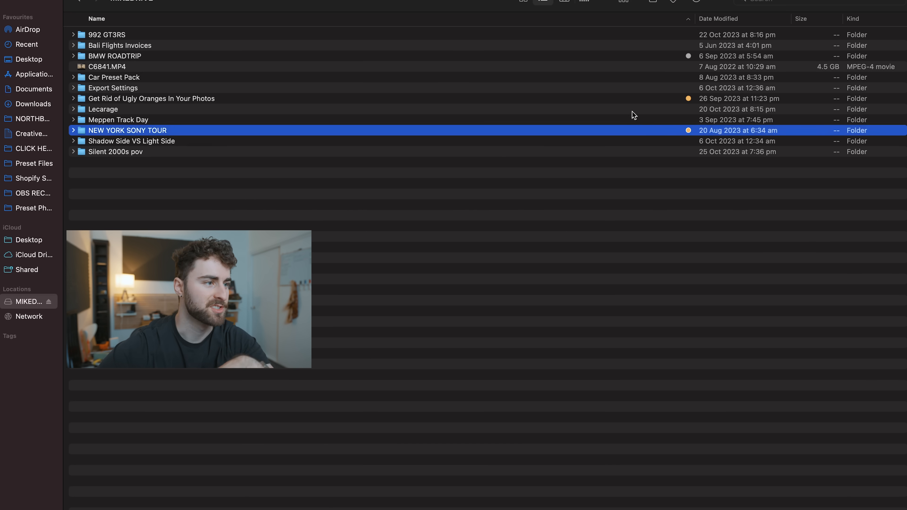
pyautogui.click(634, 96)
pyautogui.rightClick(644, 58)
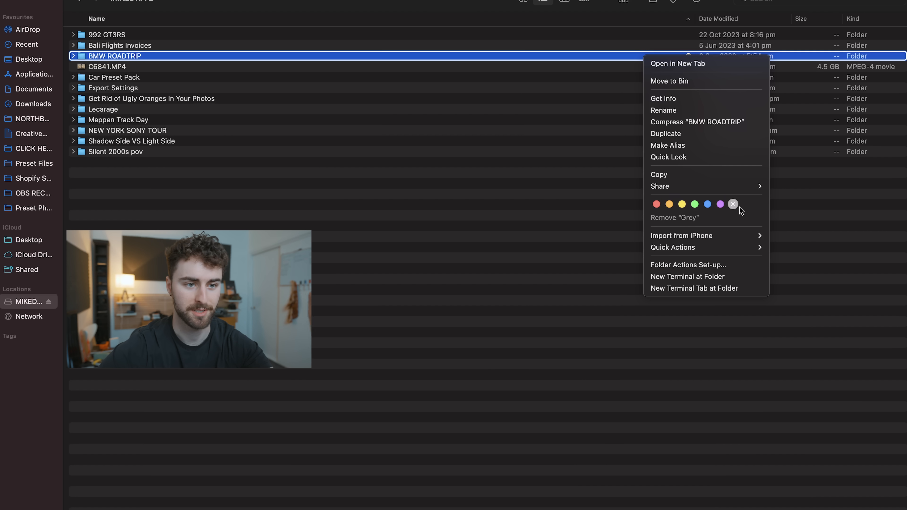
pyautogui.click(733, 204)
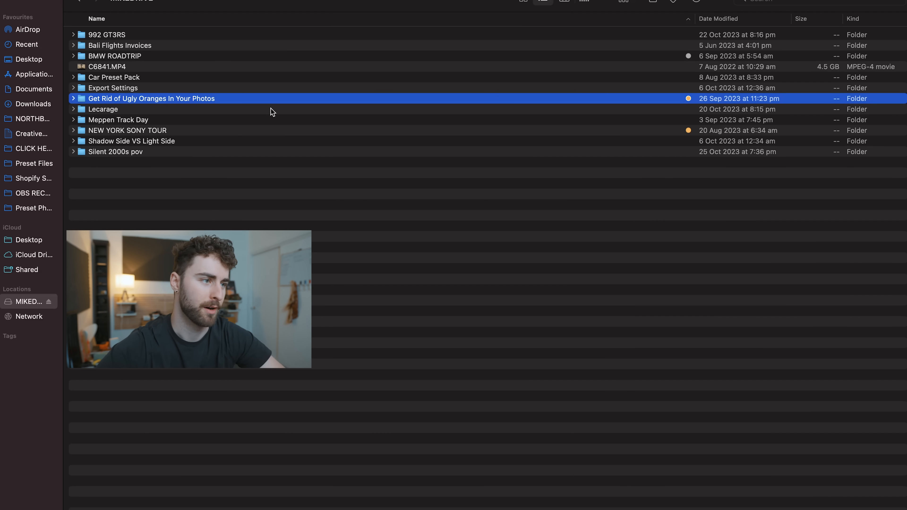
pyautogui.click(120, 44)
pyautogui.click(126, 55)
pyautogui.click(123, 35)
pyautogui.click(122, 45)
pyautogui.click(139, 57)
pyautogui.click(144, 90)
pyautogui.click(146, 57)
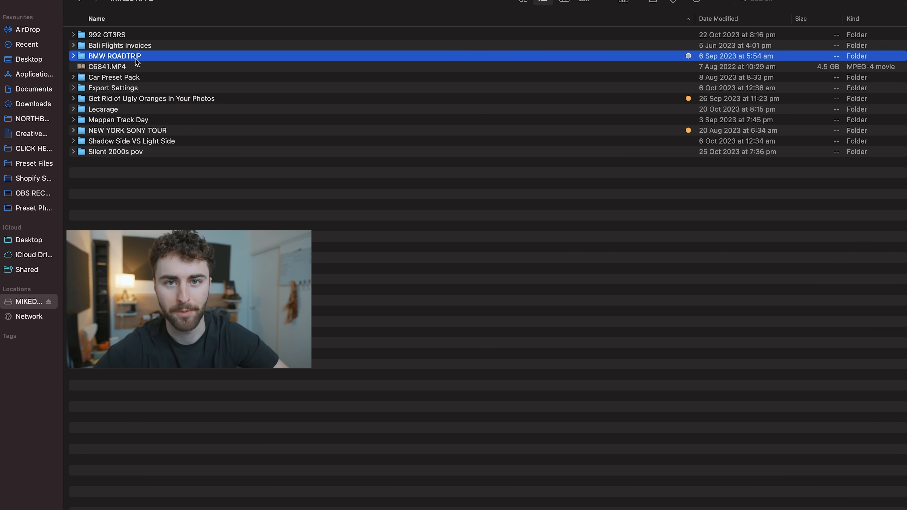
# Compare the tag colours available for the BMW ROADTRIP and Get Rid of Ugly Oranges In Your Photos folders
pyautogui.rightClick(674, 56)
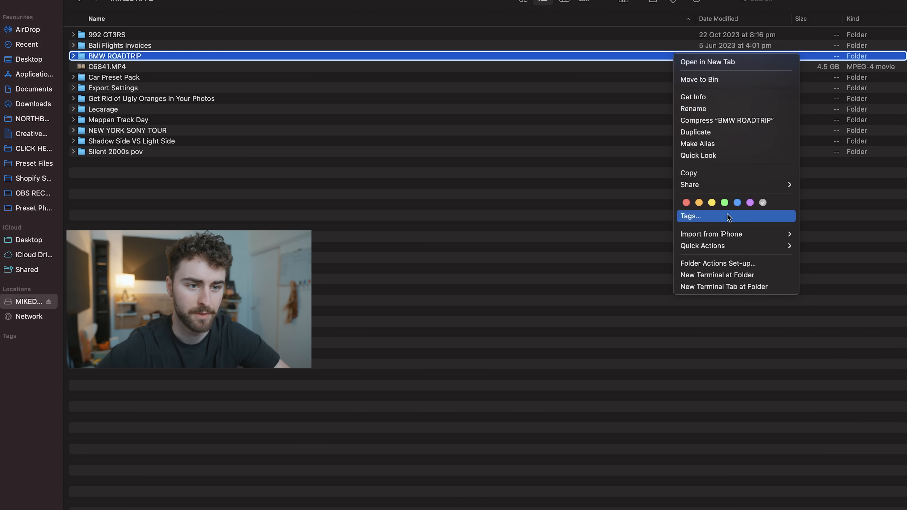
pyautogui.click(152, 101)
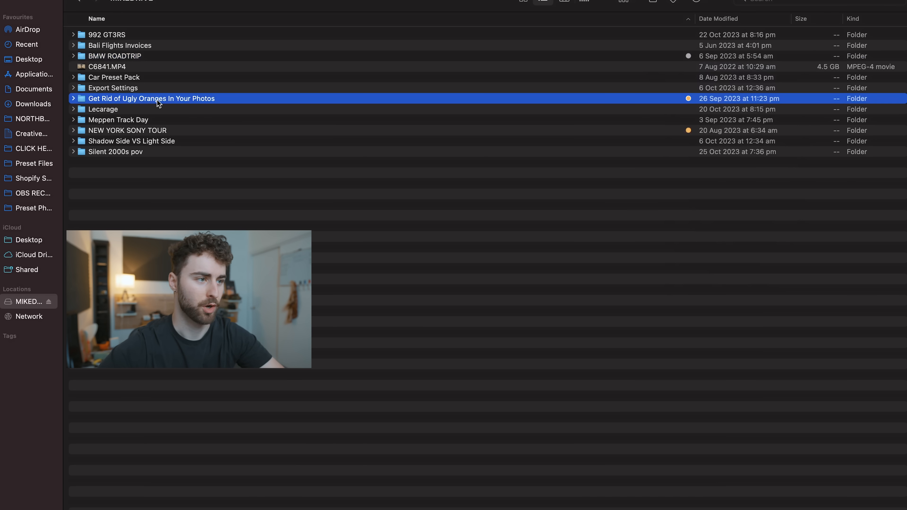
pyautogui.rightClick(679, 102)
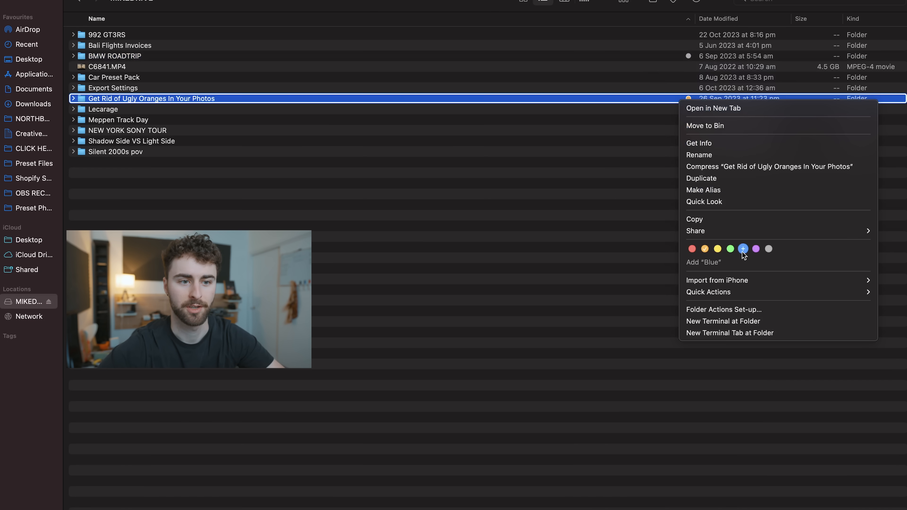
pyautogui.click(255, 113)
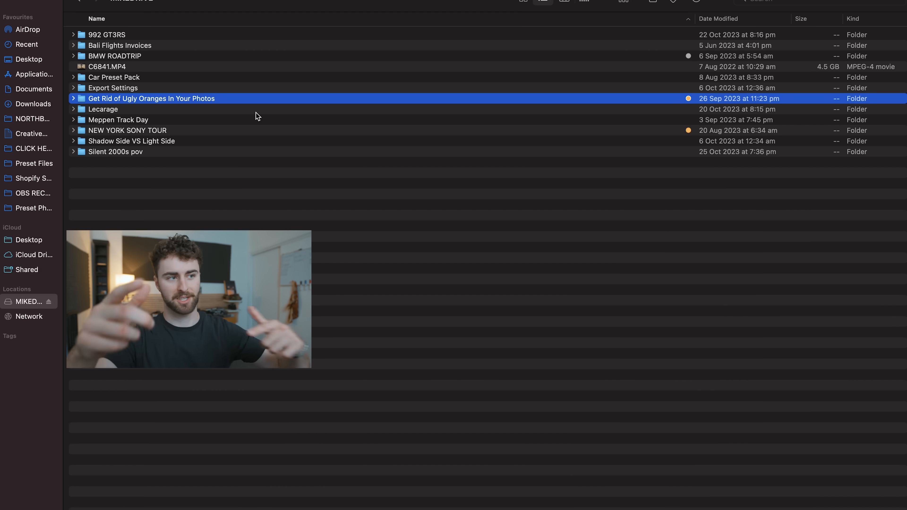
# Open the 992 GT3RS folder and look through the raw files in its 992 GT3RS Photos subfolder
pyautogui.click(233, 36)
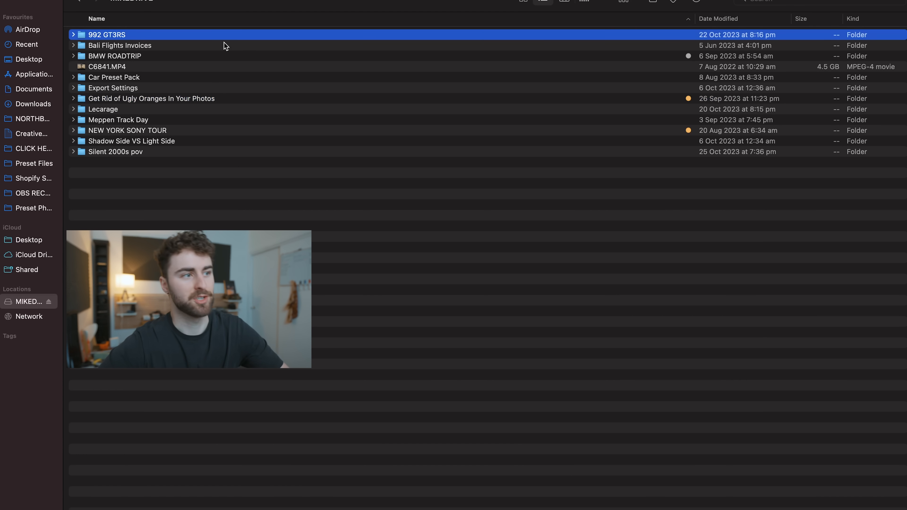
pyautogui.doubleClick(173, 37)
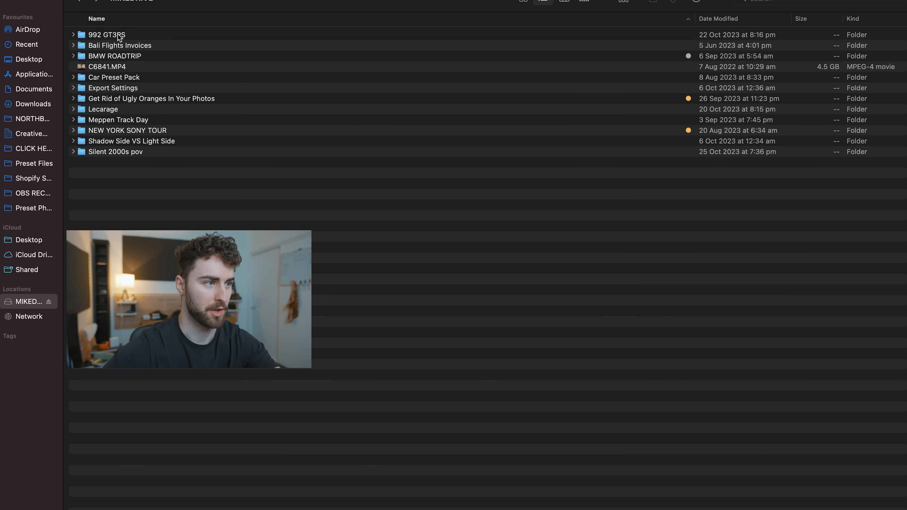
pyautogui.click(118, 33)
pyautogui.doubleClick(119, 36)
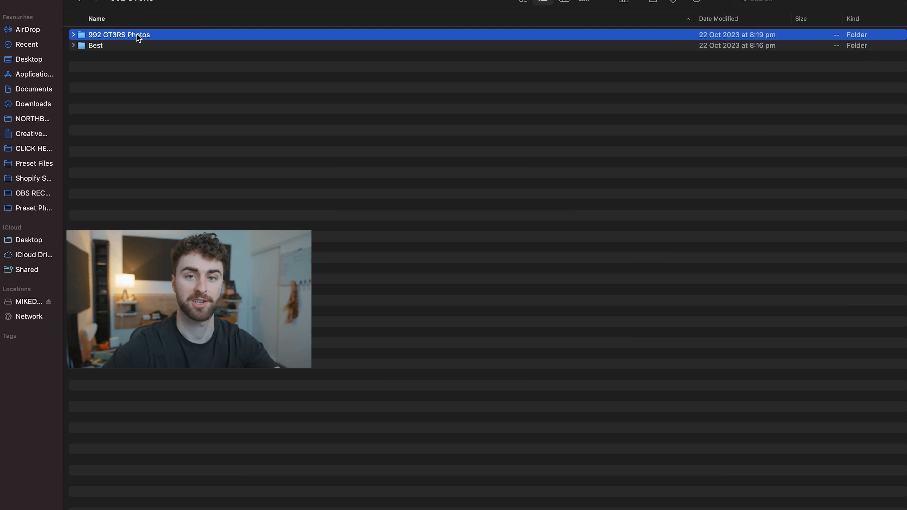
pyautogui.doubleClick(137, 34)
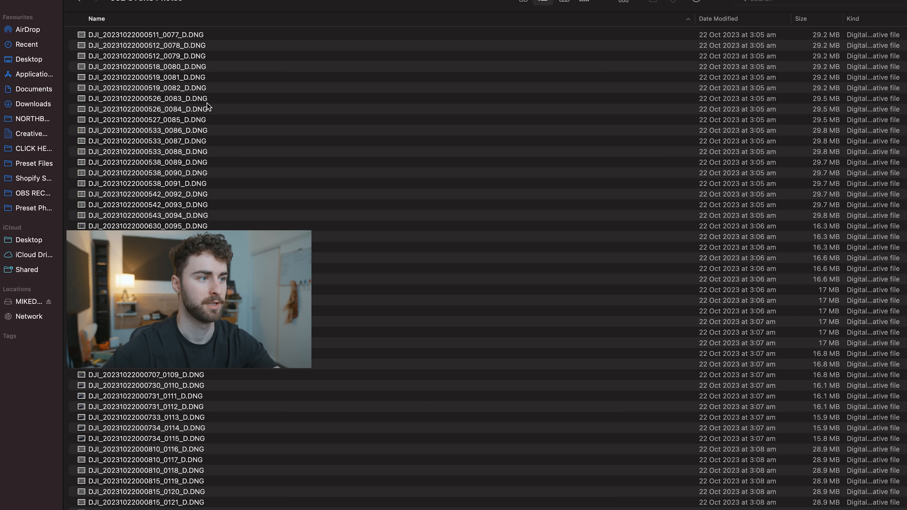
pyautogui.scroll(-15, 207, 97)
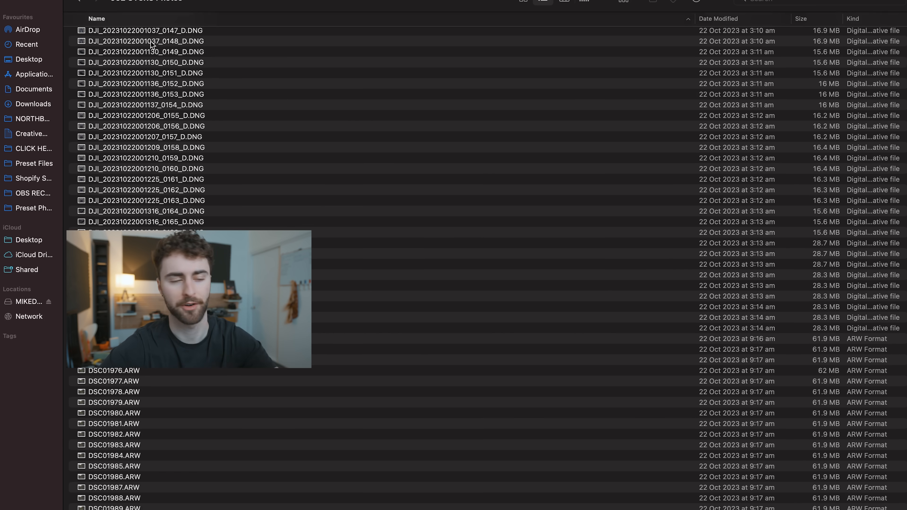
# Open the Best folder of the 992 GT3RS shoot and preview its first final JPEG images
pyautogui.click(79, 2)
pyautogui.doubleClick(107, 43)
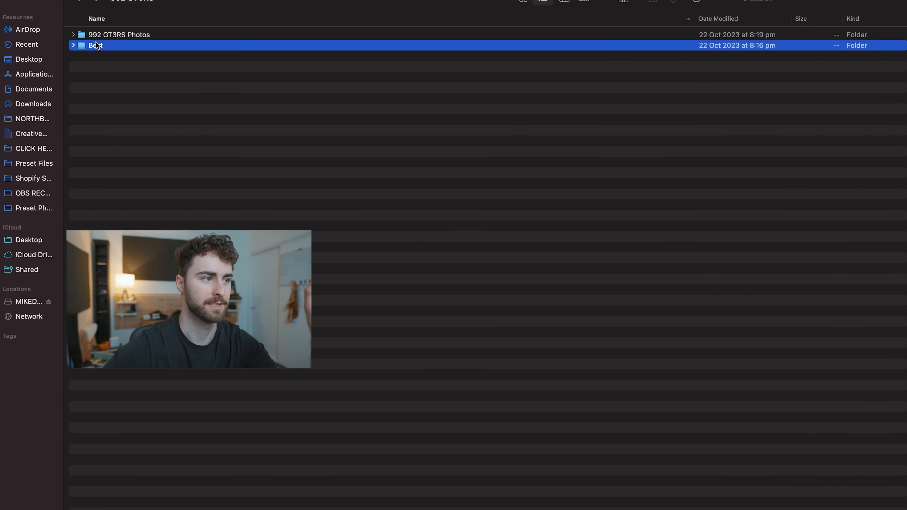
pyautogui.click(133, 32)
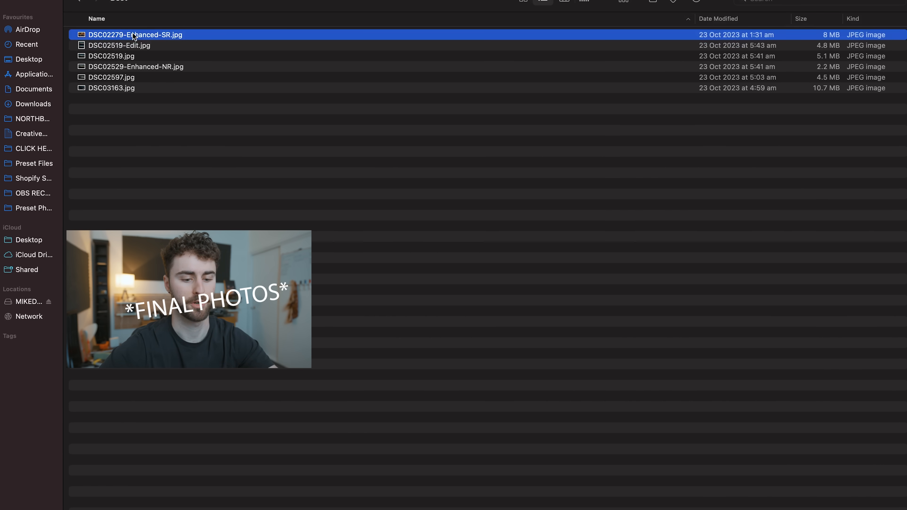
pyautogui.press('space')
pyautogui.press('Down')
pyautogui.press('Down')
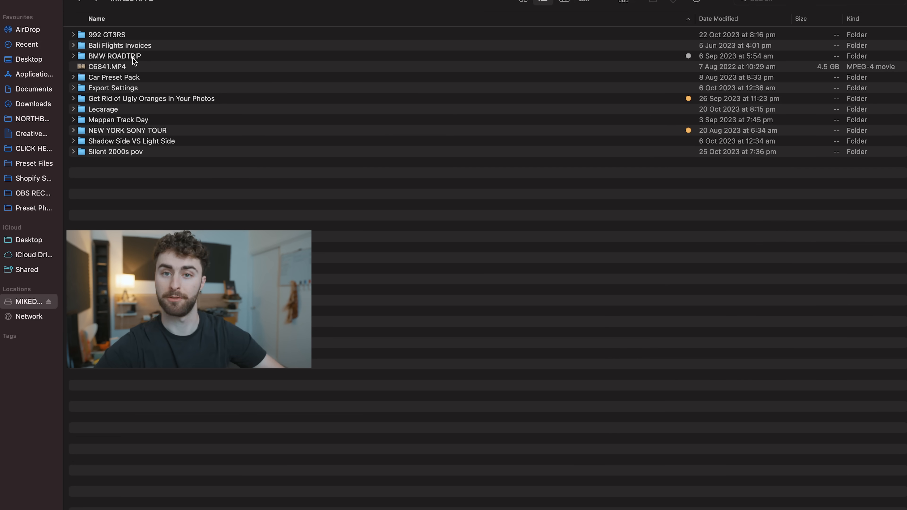
# Review the iPhone and McLaren F8 Shoot subfolders of the McLaren & F8 Shoot folder in NEW YORK SONY TOUR
pyautogui.doubleClick(135, 131)
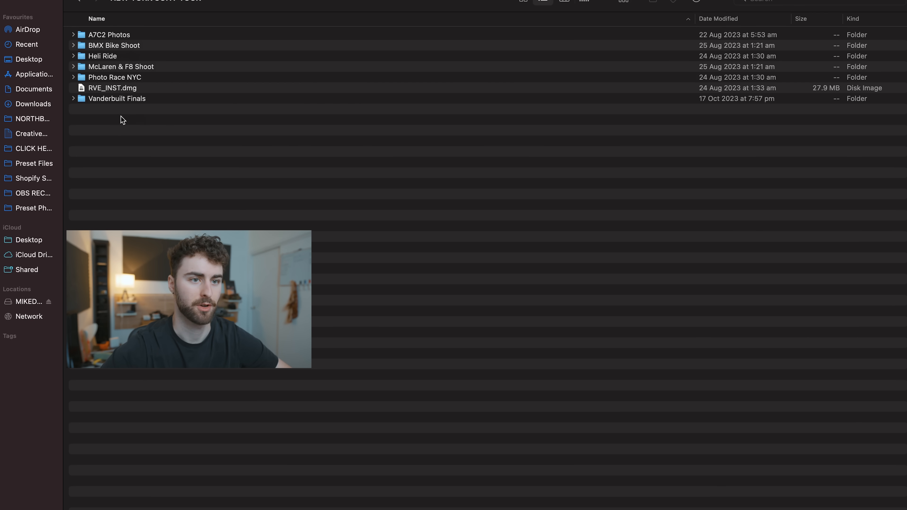
pyautogui.doubleClick(120, 66)
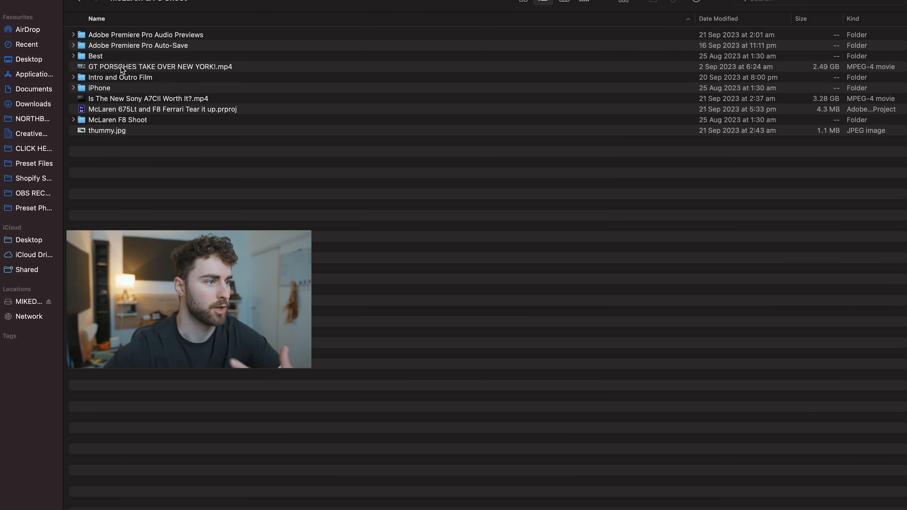
pyautogui.doubleClick(116, 89)
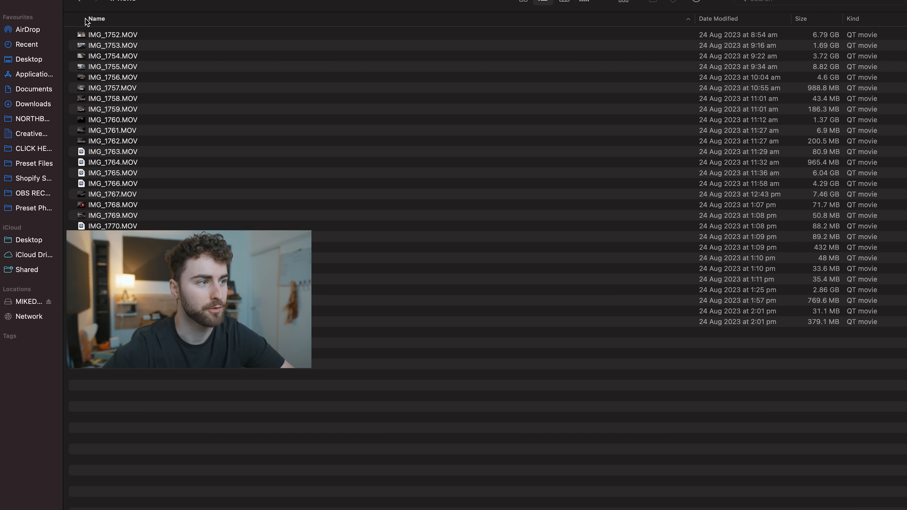
pyautogui.click(80, 2)
pyautogui.click(81, 3)
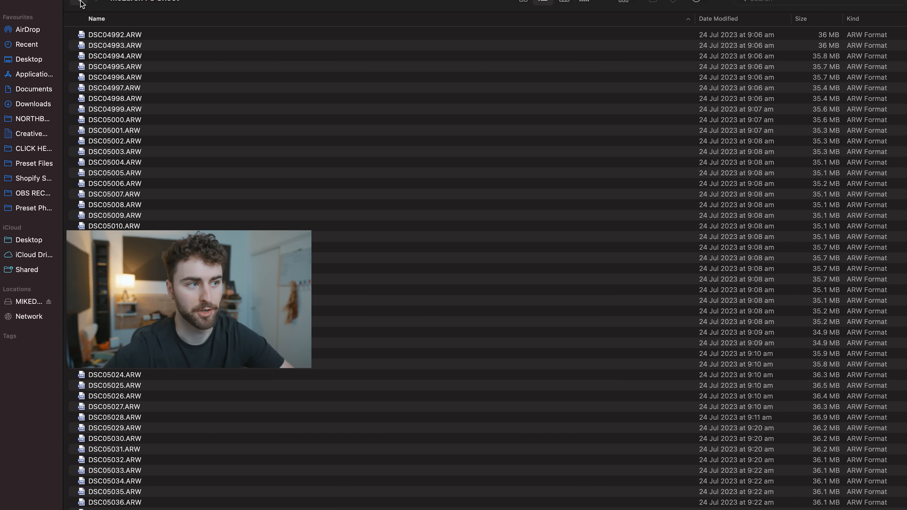
pyautogui.click(81, 2)
pyautogui.click(81, 3)
pyautogui.click(80, 3)
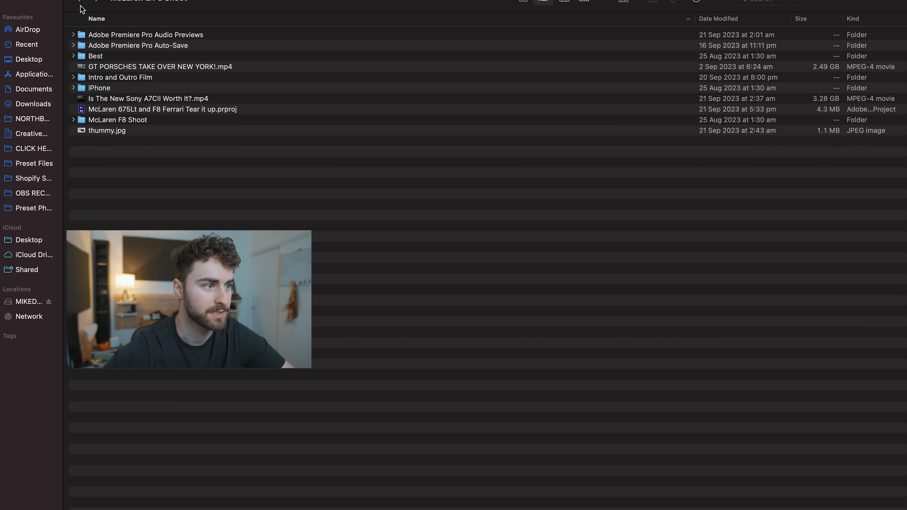
# Review the clips in the Intro and Outro Film folder and return to the NEW YORK SONY TOUR folder
pyautogui.doubleClick(113, 78)
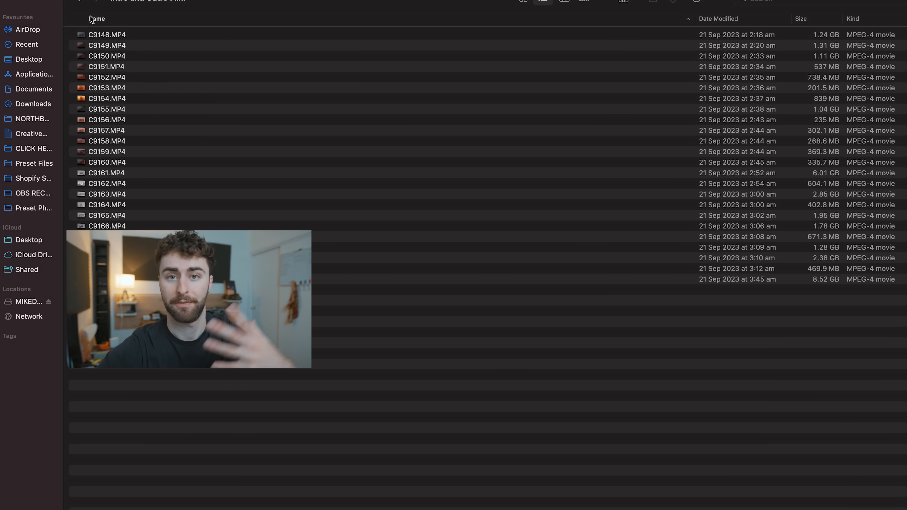
pyautogui.click(82, 2)
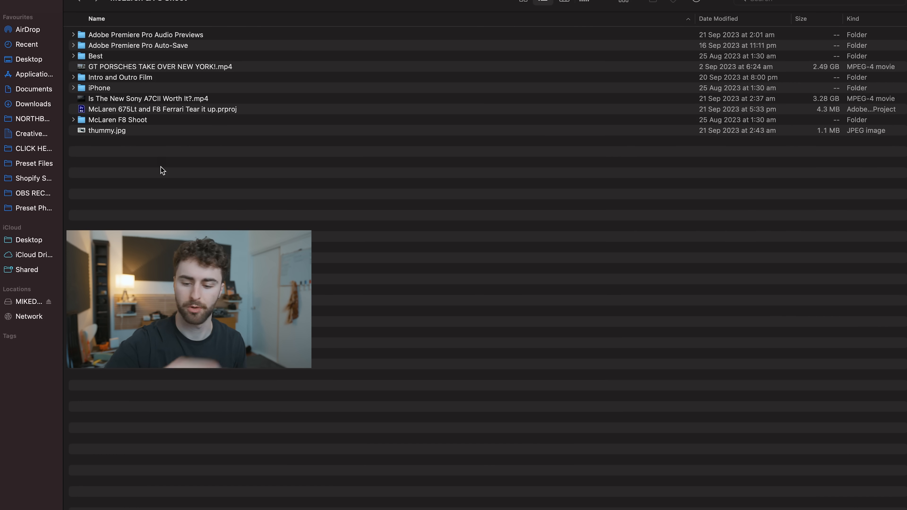
pyautogui.click(78, 2)
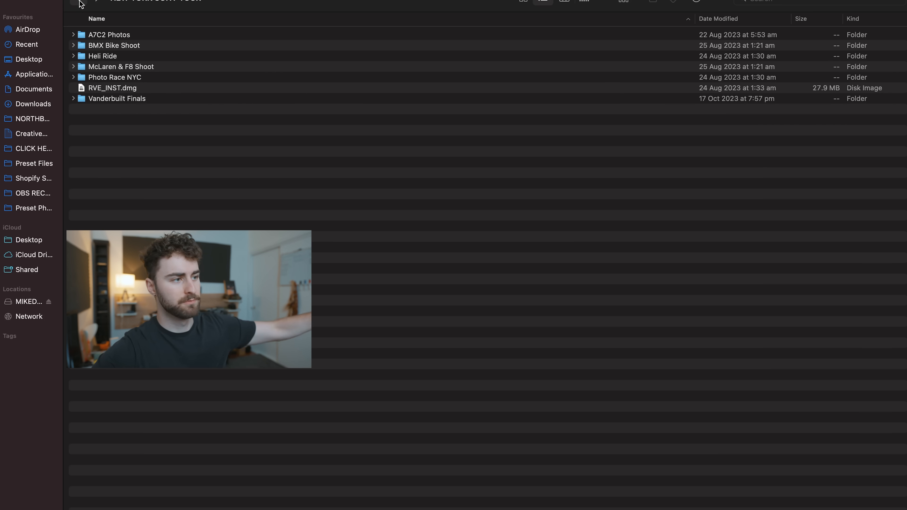
# Locate the 992 GT3RS Photos folder and bring it into Lightroom Classic as an import source
pyautogui.doubleClick(122, 35)
pyautogui.doubleClick(121, 35)
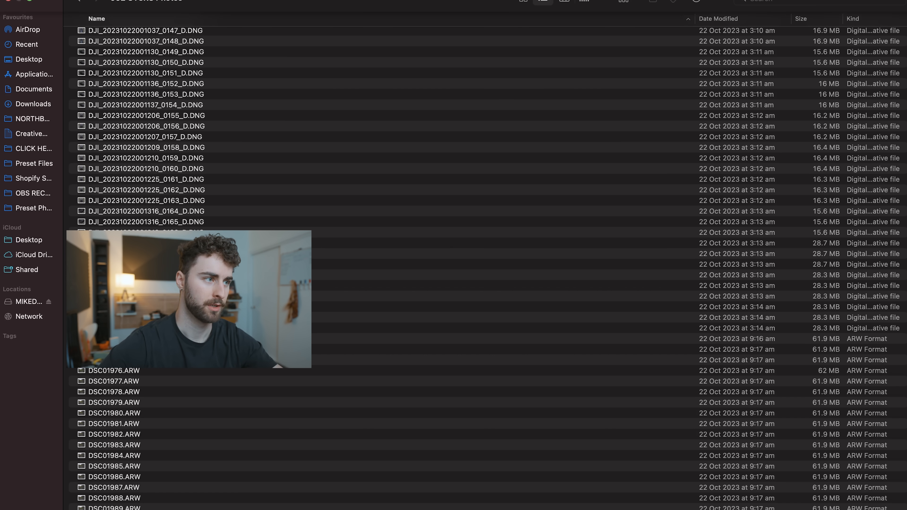
pyautogui.click(30, 2)
pyautogui.click(385, 137)
pyautogui.scroll(1, 386, 137)
pyautogui.scroll(10, 387, 139)
pyautogui.moveTo(361, 135); pyautogui.dragTo(638, 142)
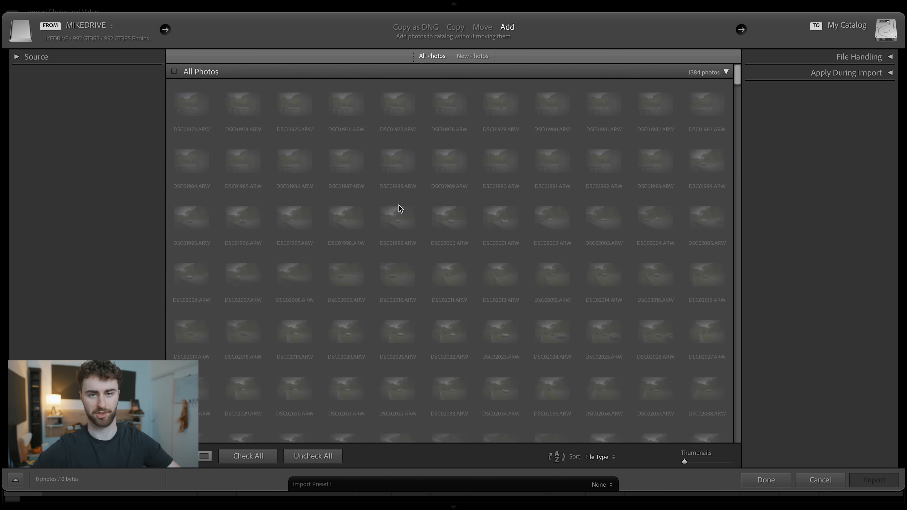
# Include all photos from the 992 GT3RS Photos folder and import them into the catalog with the Add option
pyautogui.scroll(-2, 396, 203)
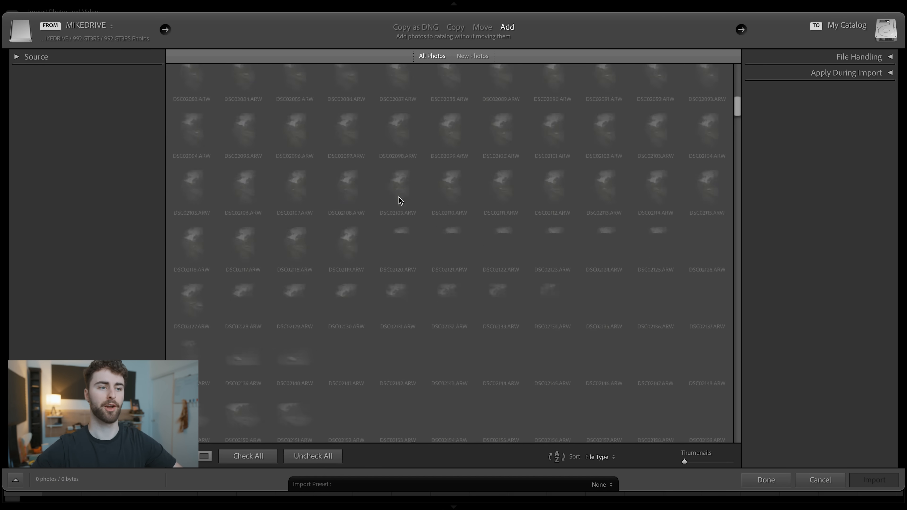
pyautogui.scroll(2, 399, 197)
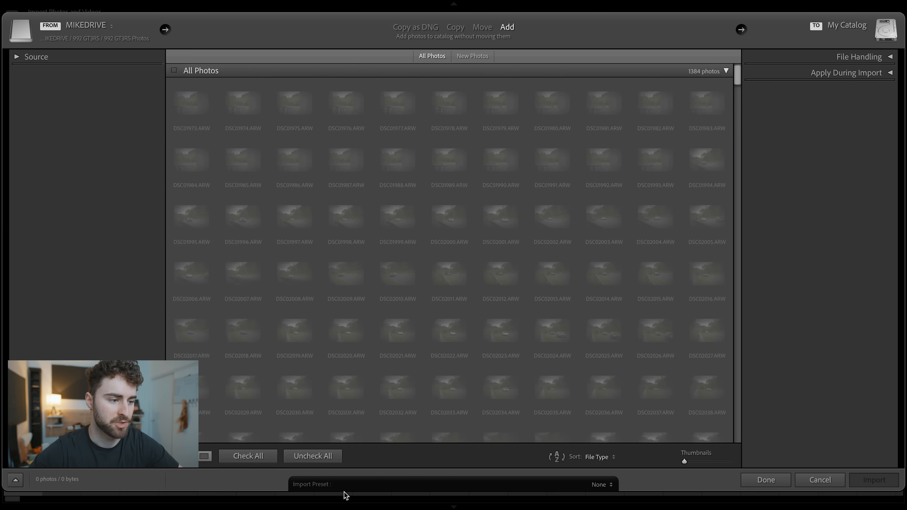
pyautogui.click(248, 455)
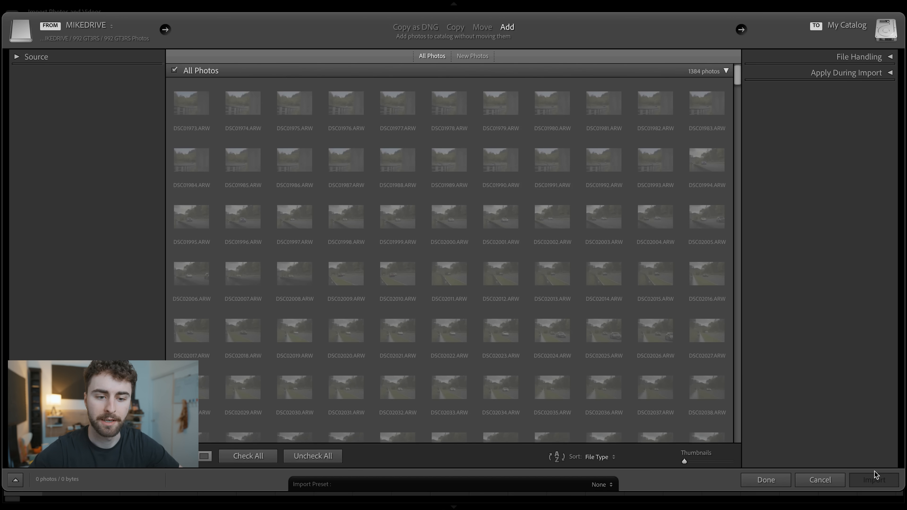
pyautogui.click(875, 480)
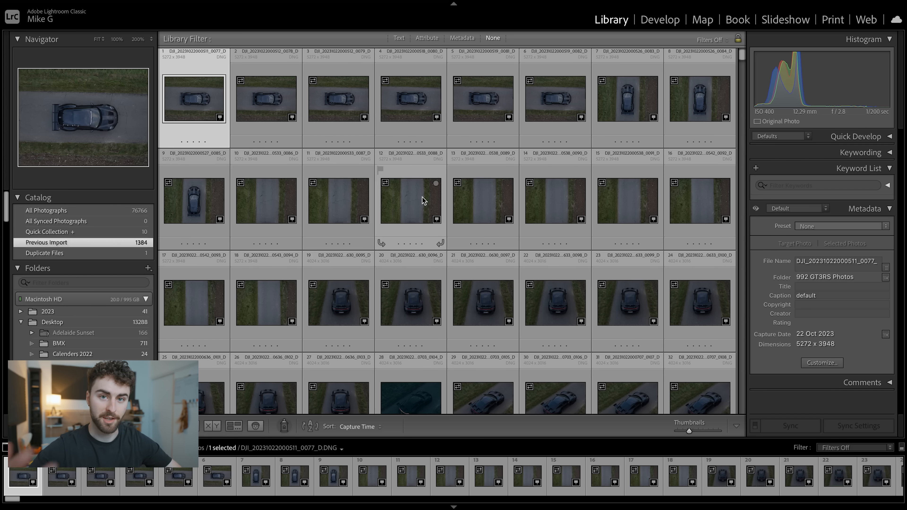
pyautogui.press('d')
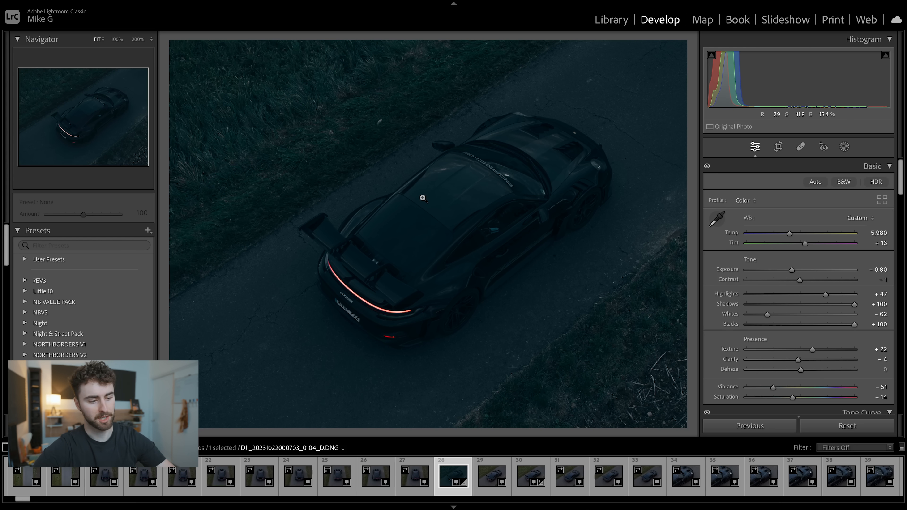
pyautogui.press('5')
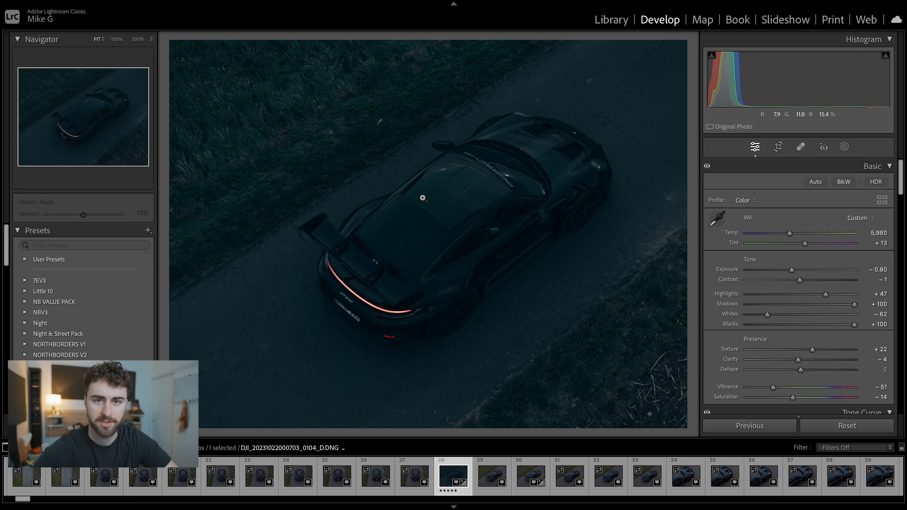
pyautogui.press('Right')
pyautogui.press('Right')
pyautogui.press('Right')
pyautogui.press('Right')
pyautogui.press('Right')
pyautogui.press('Right')
pyautogui.press('Right')
pyautogui.press('Right')
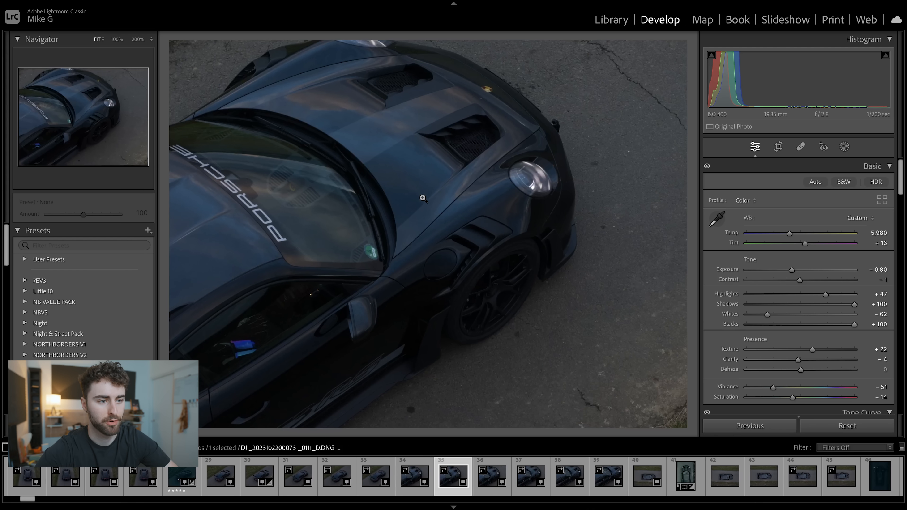
pyautogui.press('Right')
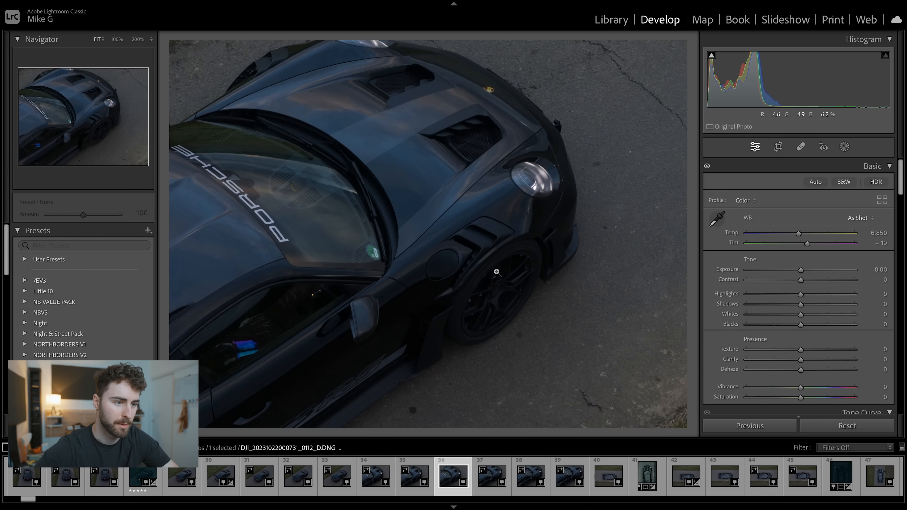
pyautogui.click(490, 251)
pyautogui.click(495, 265)
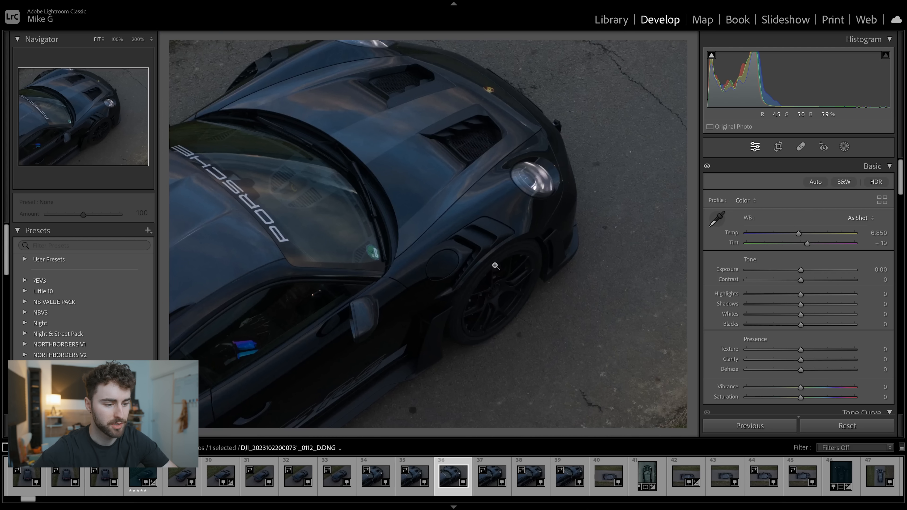
pyautogui.press('5')
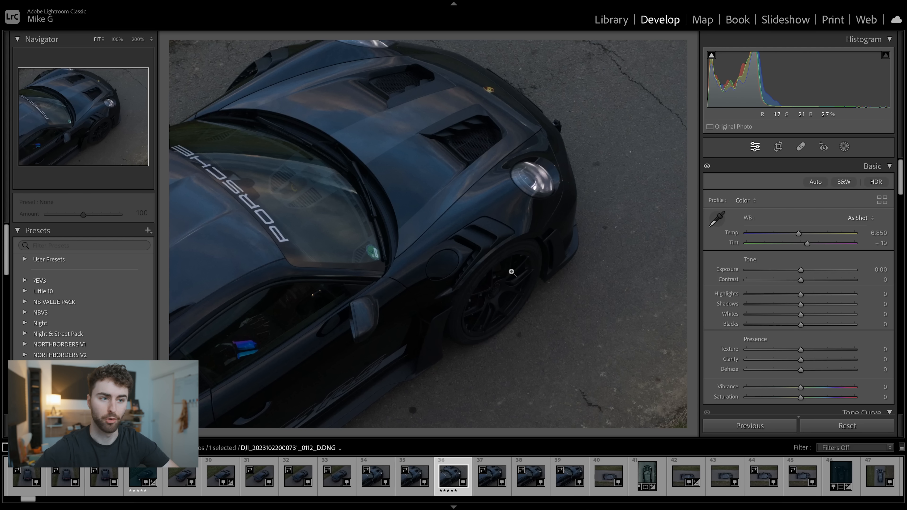
pyautogui.click(487, 94)
pyautogui.moveTo(499, 87); pyautogui.dragTo(495, 167)
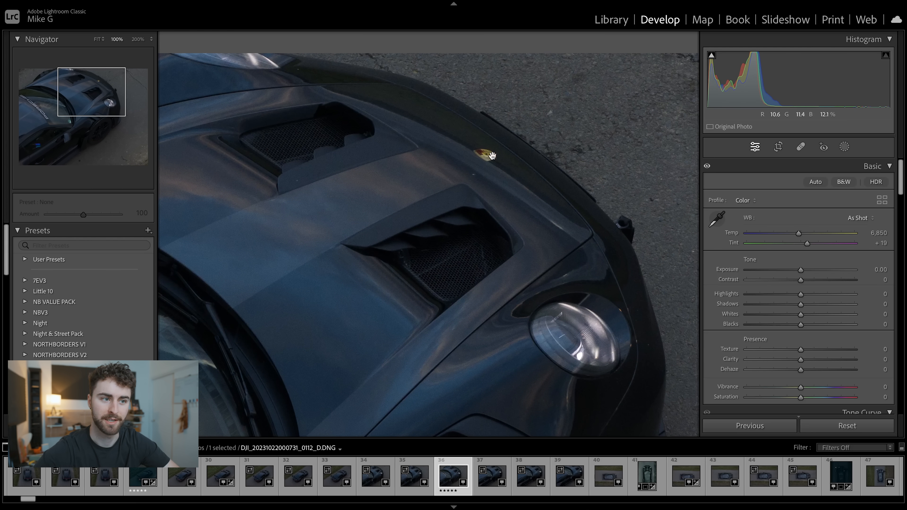
pyautogui.click(555, 215)
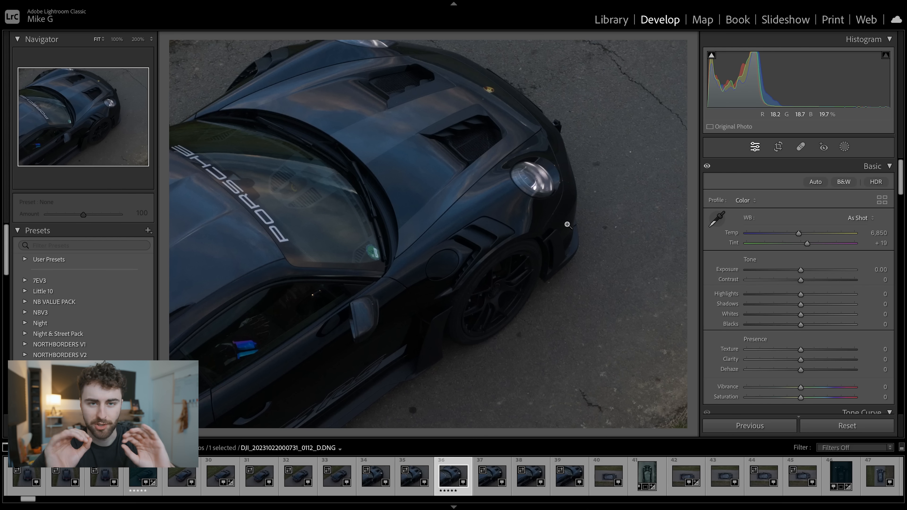
pyautogui.press('Right')
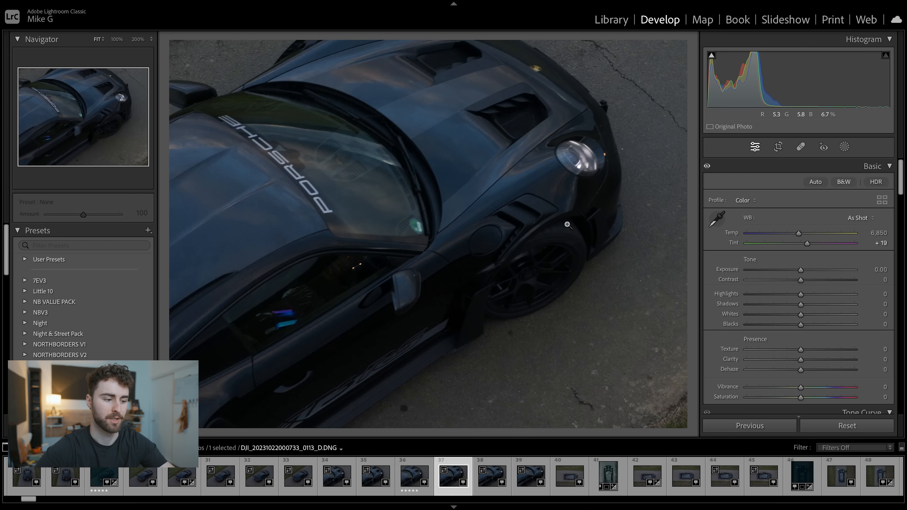
pyautogui.press('3')
pyautogui.press('Right')
pyautogui.press('4')
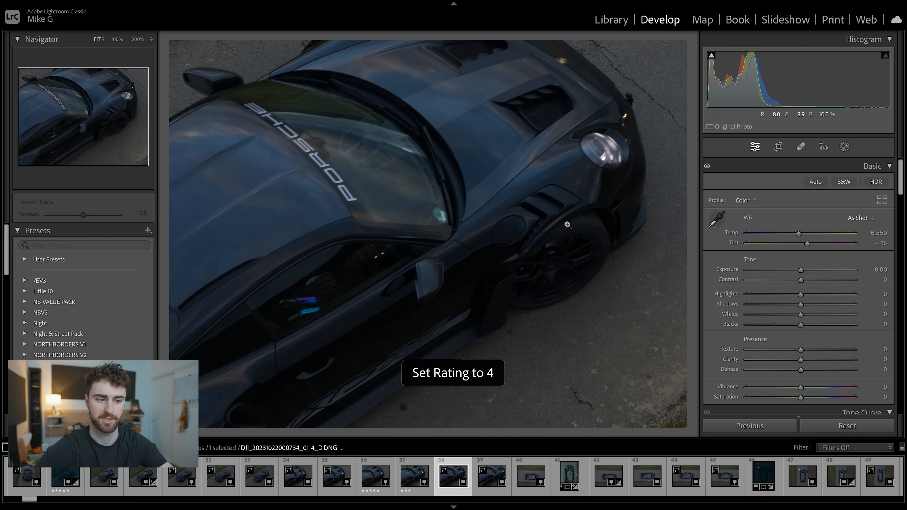
pyautogui.press('Right')
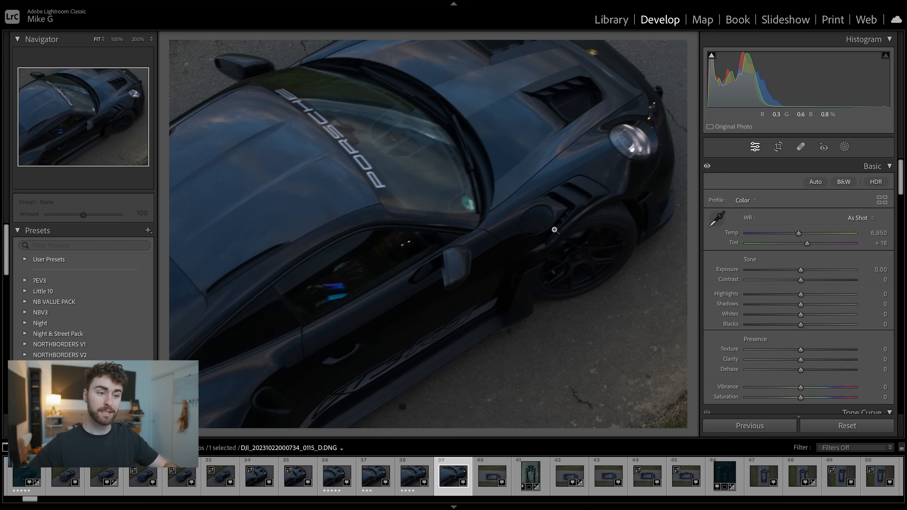
# Rate the dark green vertical overhead shot of the car five stars and go on through the following drone shots
pyautogui.press('Right')
pyautogui.press('Right')
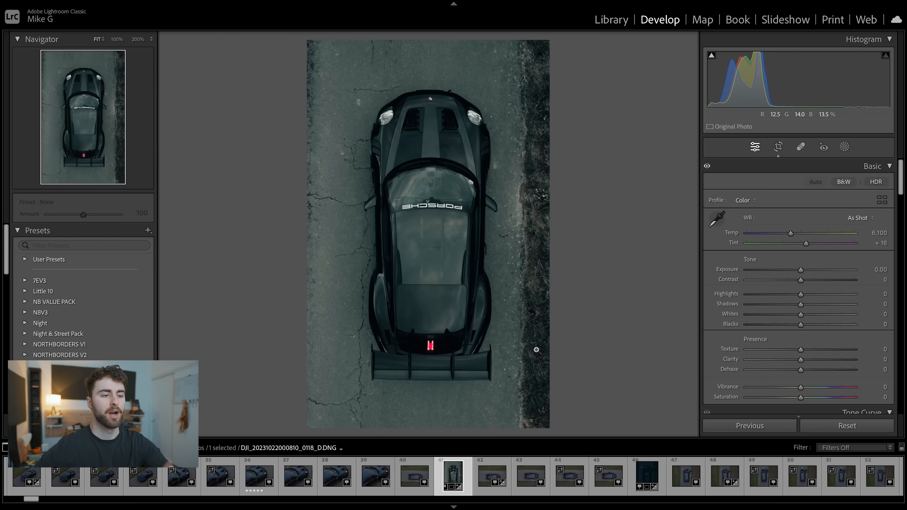
pyautogui.press('5')
pyautogui.press('Right')
pyautogui.press('Right')
pyautogui.press('Right')
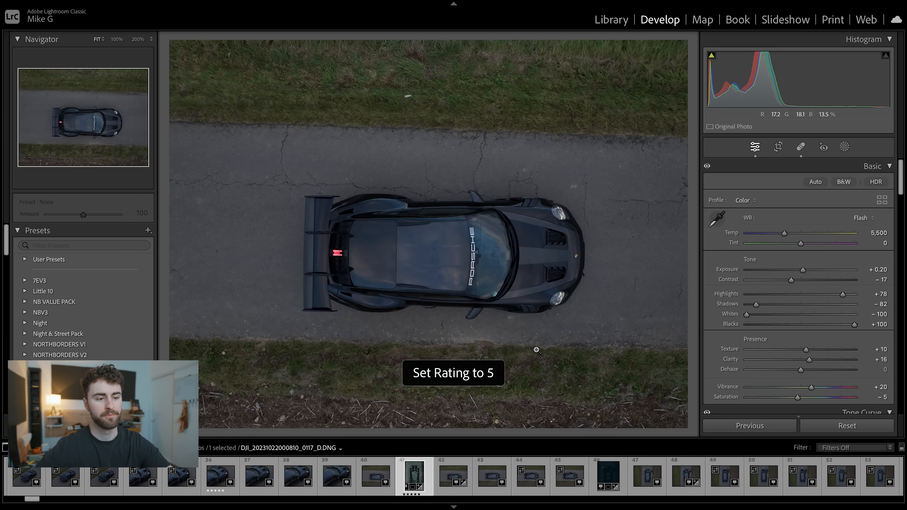
pyautogui.press('Right')
pyautogui.press('Right')
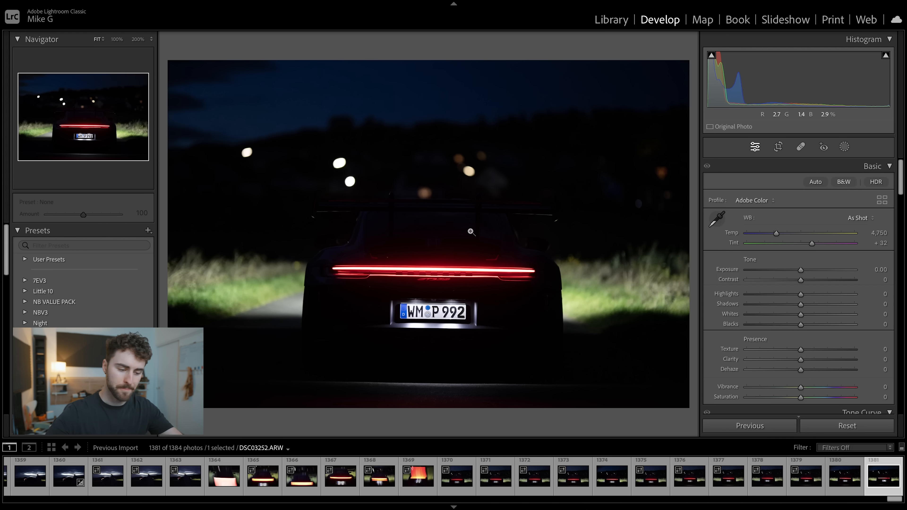
# Show the previous import in the Library grid, filter it to Rated photos only and look over the selection
pyautogui.press('g')
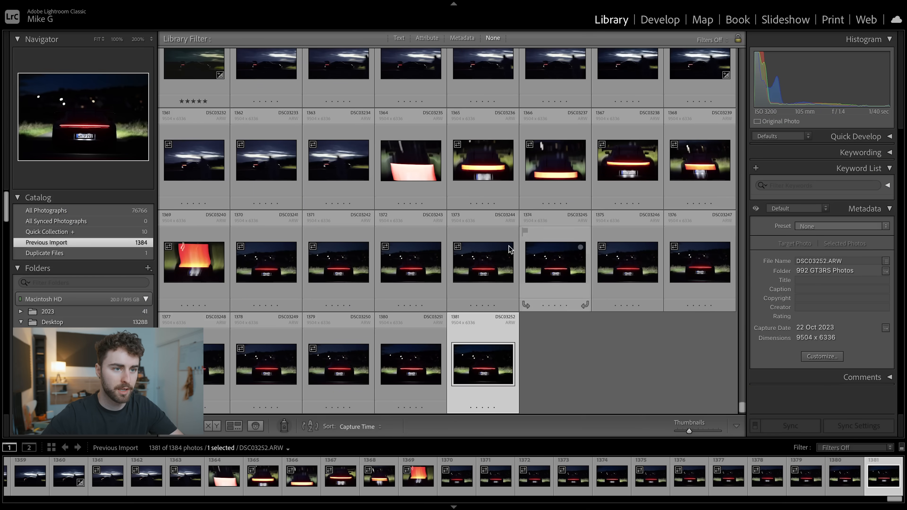
pyautogui.scroll(15, 496, 250)
pyautogui.scroll(20, 488, 245)
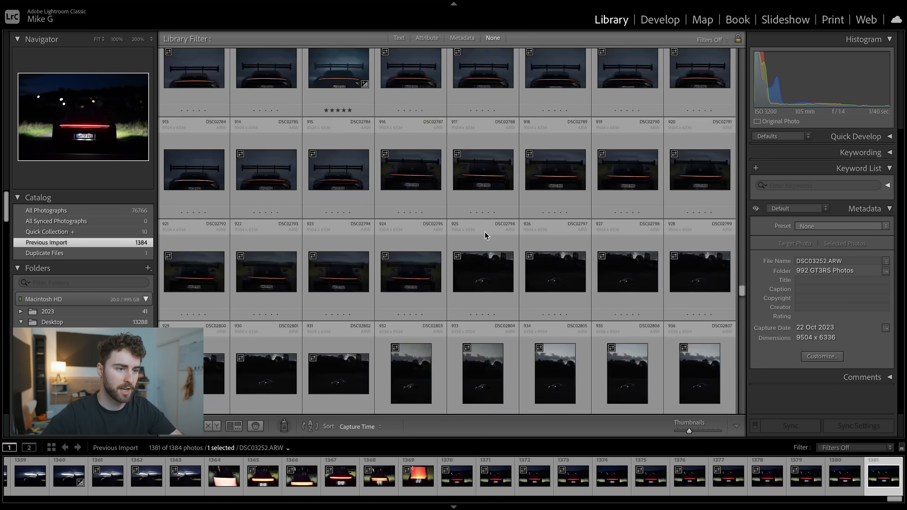
pyautogui.scroll(20, 489, 233)
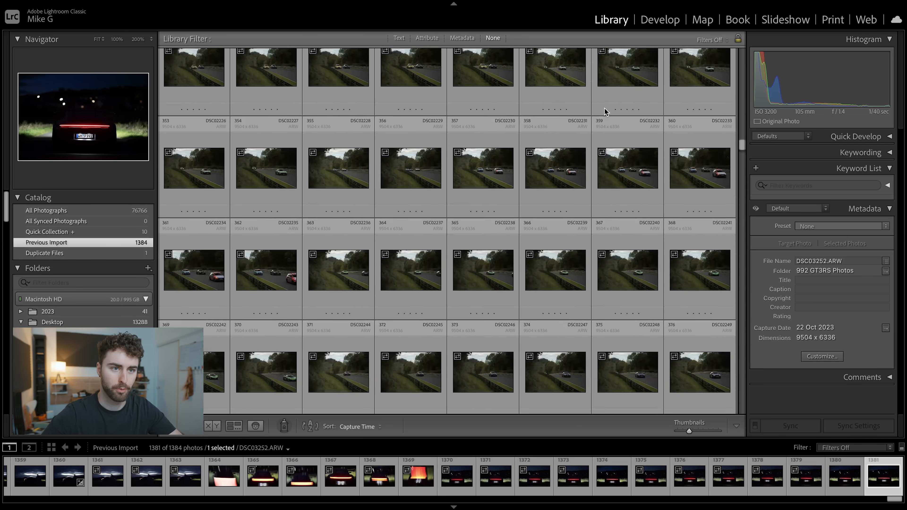
pyautogui.click(716, 40)
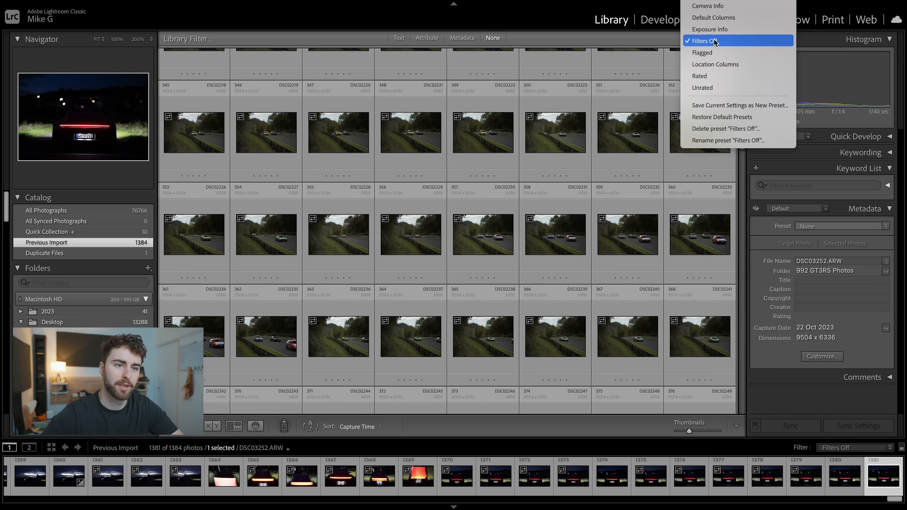
pyautogui.click(711, 42)
pyautogui.click(718, 41)
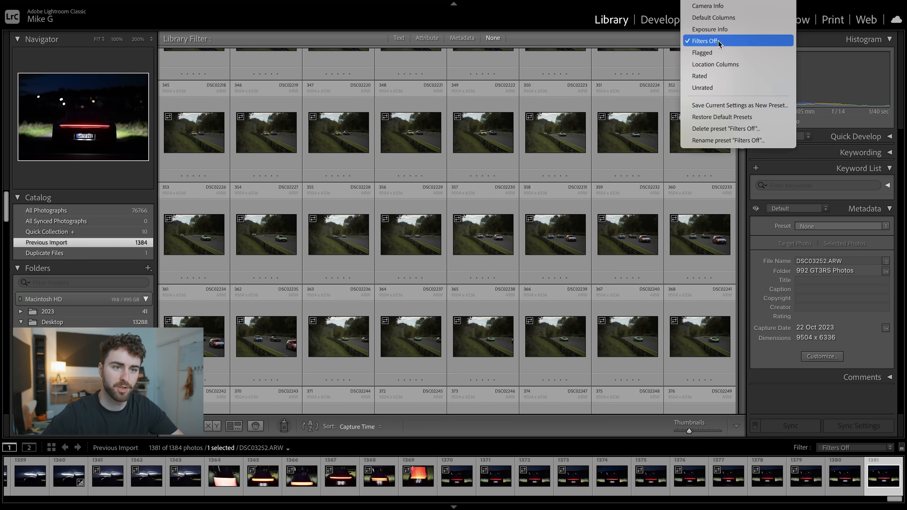
pyautogui.click(715, 75)
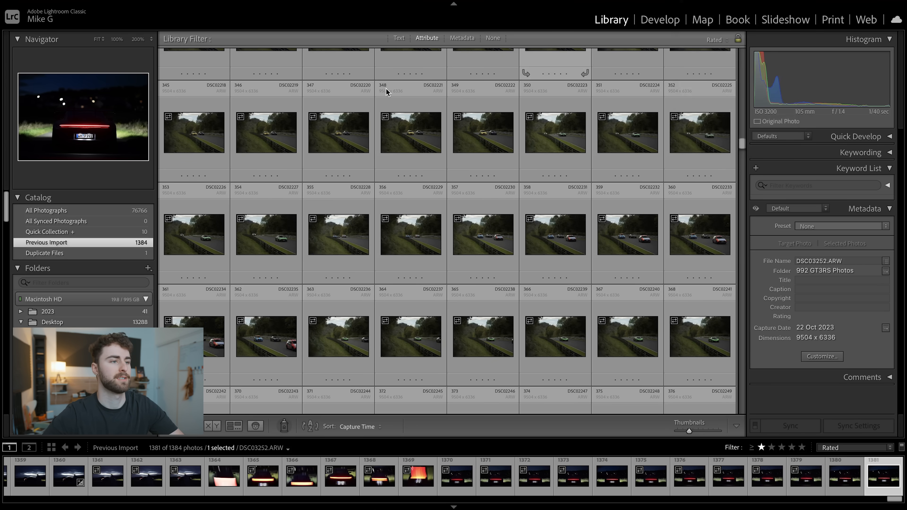
pyautogui.scroll(-10, 451, 147)
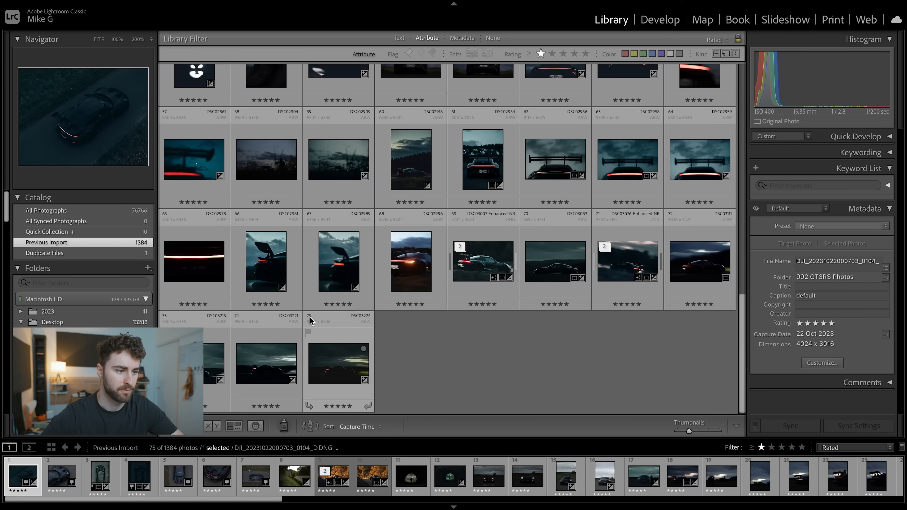
pyautogui.scroll(10, 390, 221)
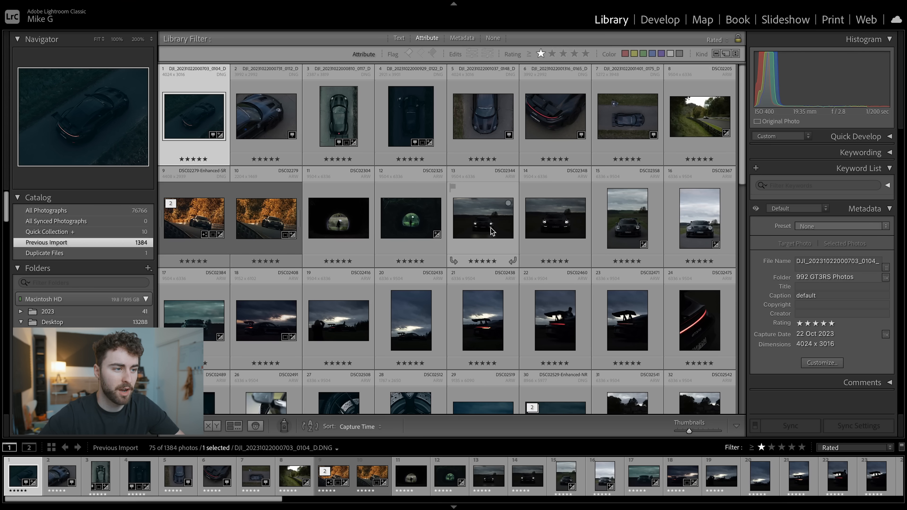
# Examine the crop and straightening of the autumn track shot DSC02279-Enhanced-SR.dng against its full original frame
pyautogui.moveTo(490, 228)
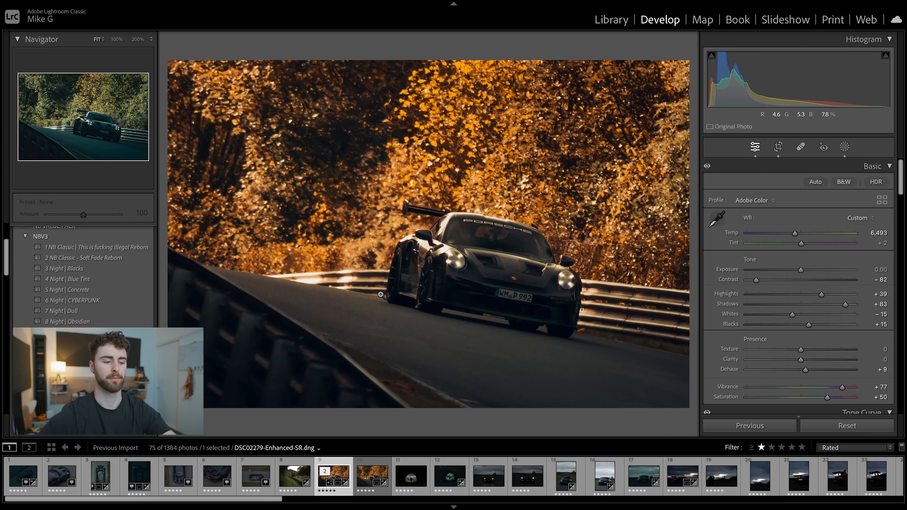
pyautogui.press('r')
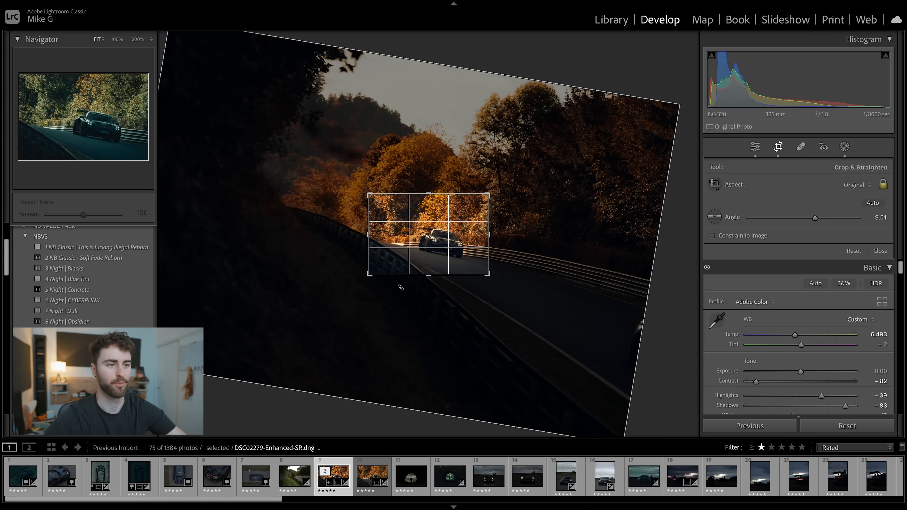
pyautogui.press('Return')
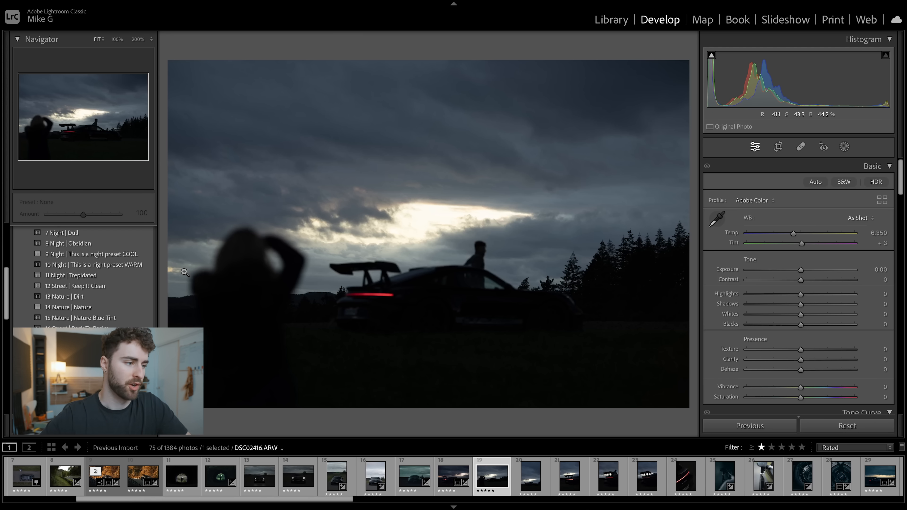
# Apply the NBV3 preset 13 Nature | Dirt to DSC02416.ARW and set its highlights to -57
pyautogui.scroll(2, 126, 257)
pyautogui.scroll(5, 126, 258)
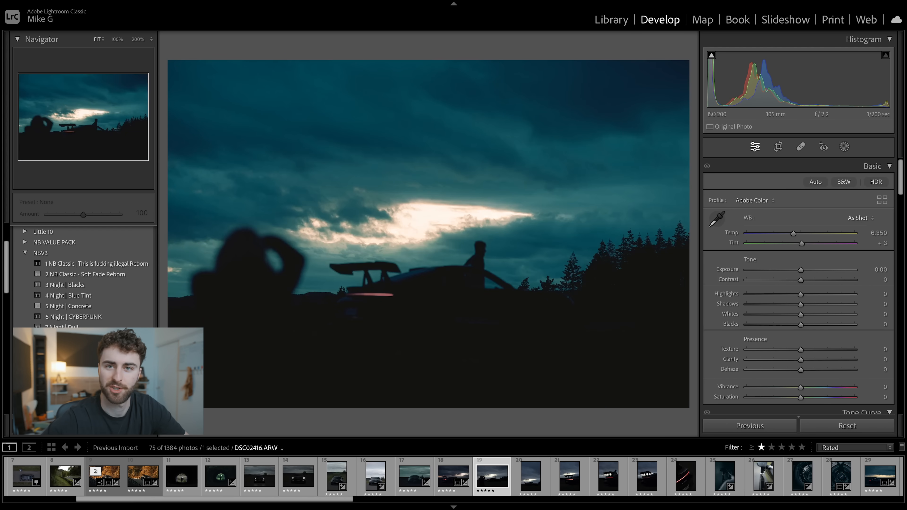
pyautogui.scroll(-3, 82, 275)
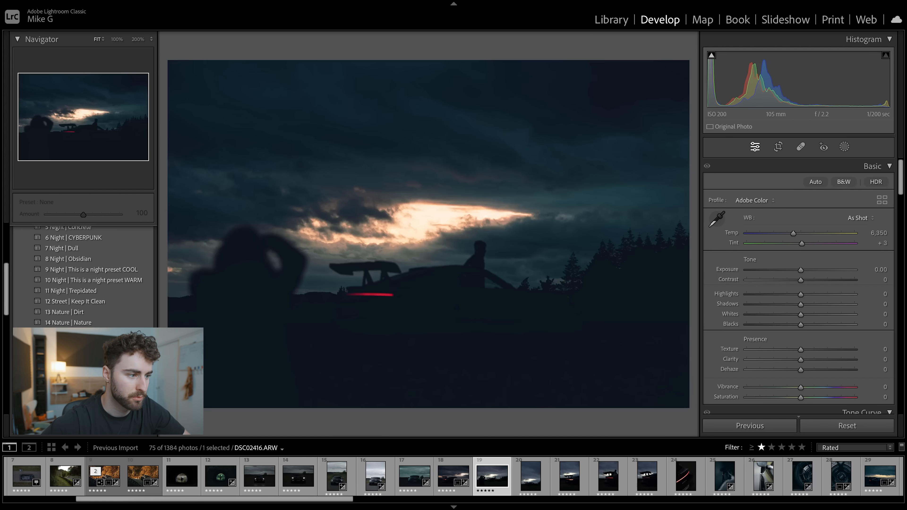
pyautogui.click(71, 312)
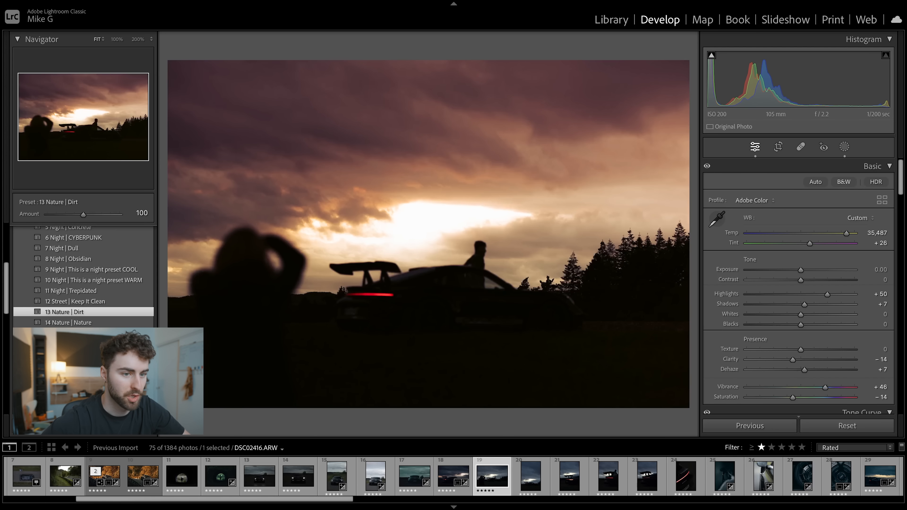
pyautogui.moveTo(827, 294); pyautogui.dragTo(770, 295)
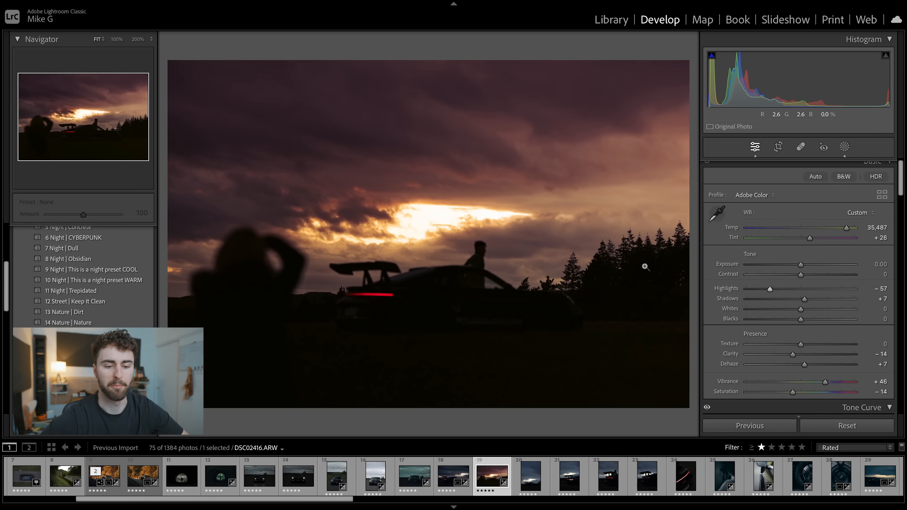
# Synchronize the develop settings of the edited helmet silhouette photo to the dark car photo DSC02678.ARW and adjust that photo's tone
pyautogui.press('Right')
pyautogui.press('Right')
pyautogui.press('Right')
pyautogui.press('Left')
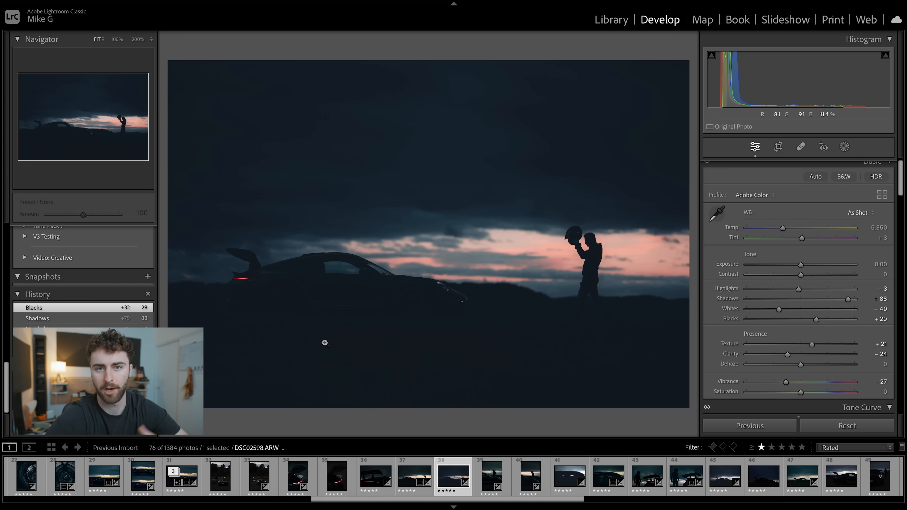
pyautogui.press('Left')
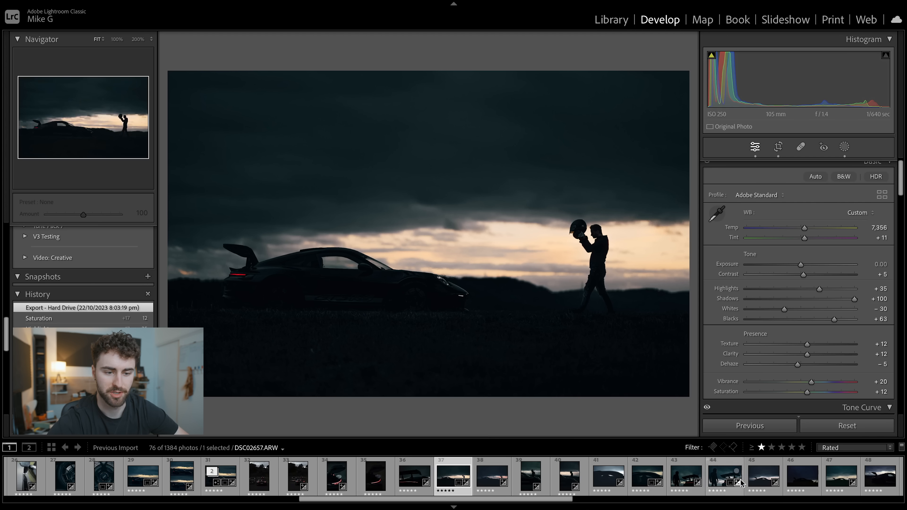
pyautogui.keyDown('ctrl'); pyautogui.click(819, 489); pyautogui.keyUp('ctrl')
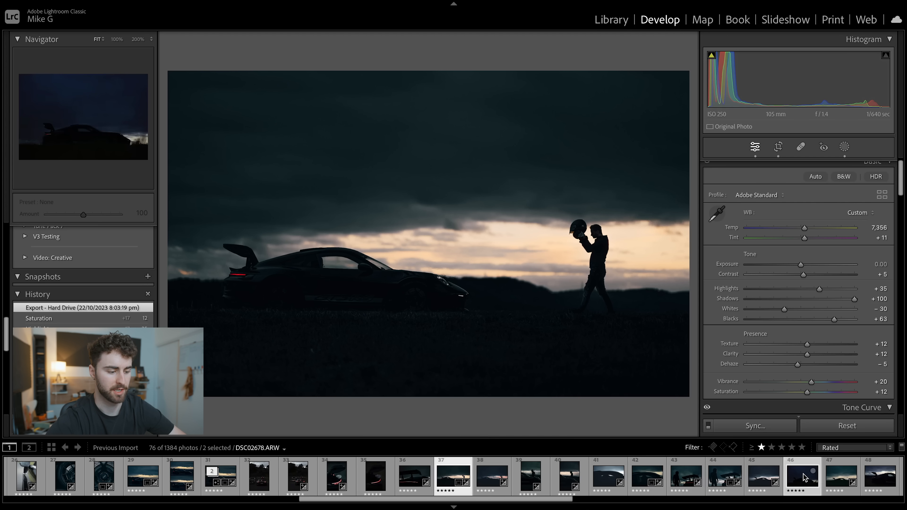
pyautogui.click(755, 425)
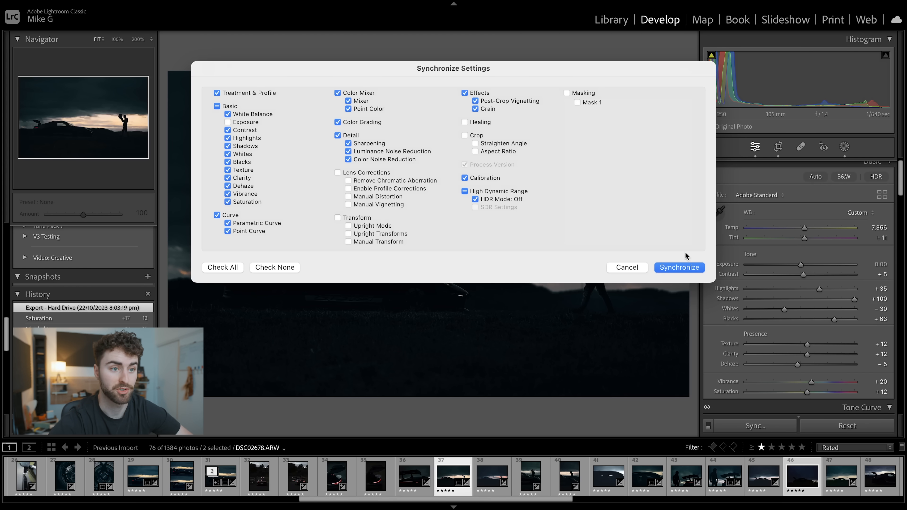
pyautogui.click(679, 267)
pyautogui.click(802, 476)
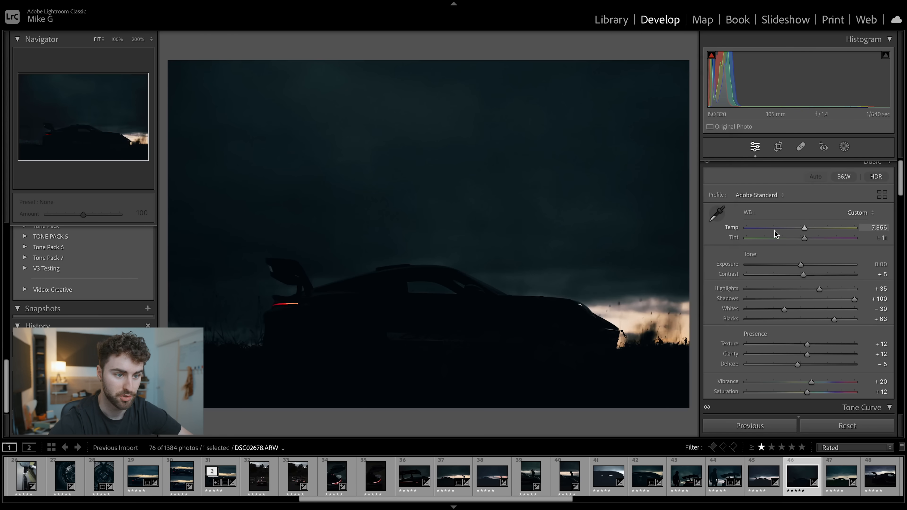
pyautogui.moveTo(809, 267); pyautogui.dragTo(790, 289)
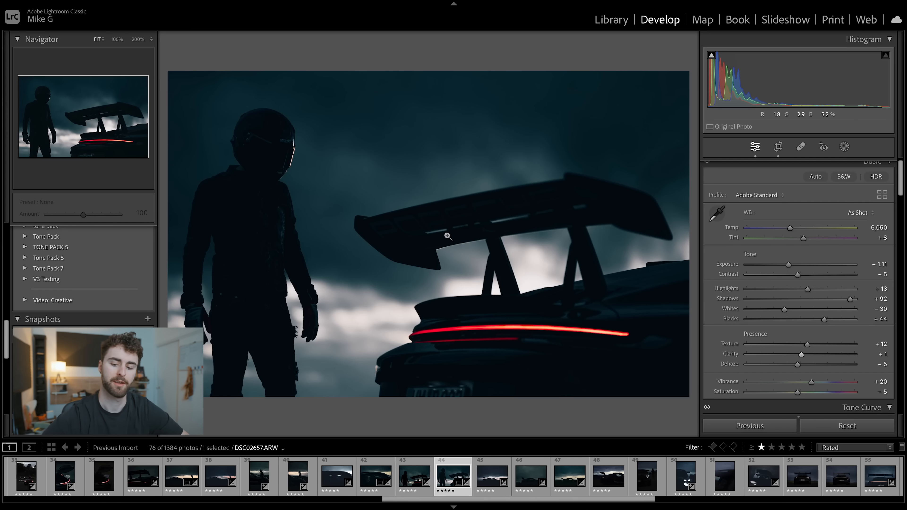
# Open the export settings for DSC02657.ARW and set the destination folder to 992 GT3RS/Best on MIKEDRIVE
pyautogui.rightClick(317, 213)
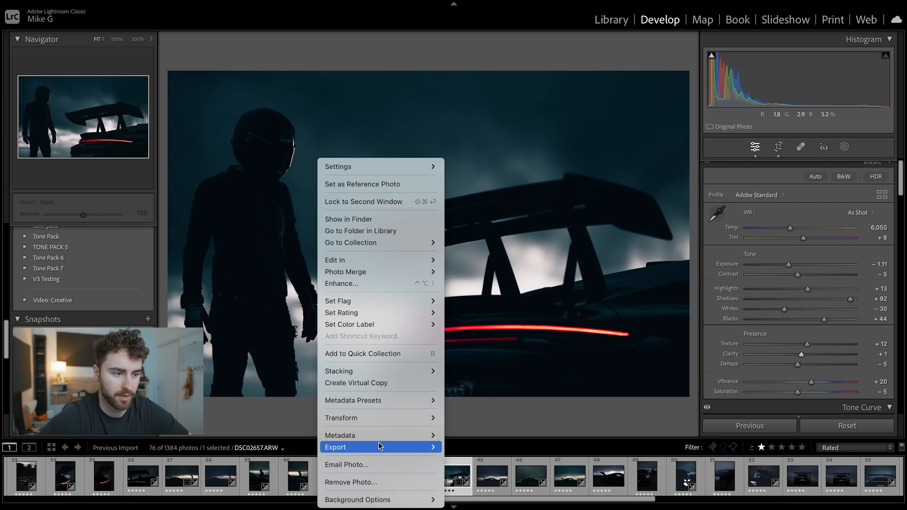
pyautogui.moveTo(381, 448)
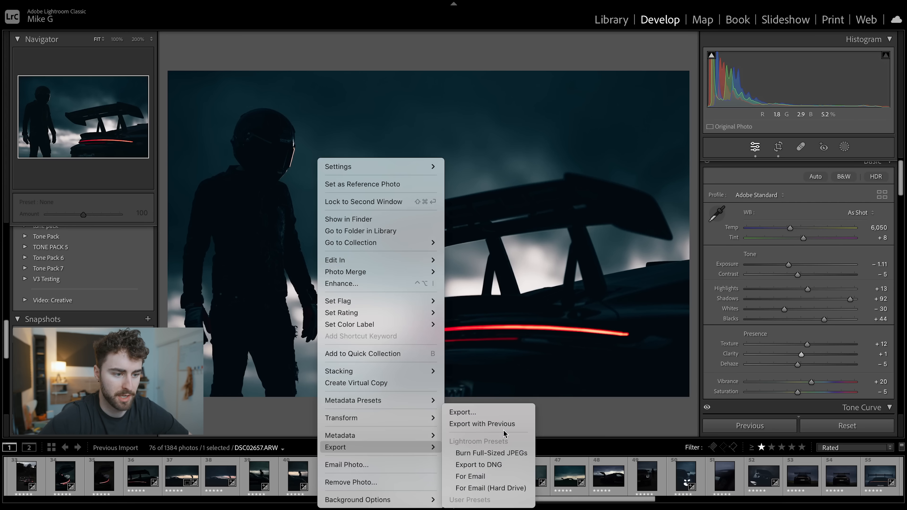
pyautogui.click(499, 414)
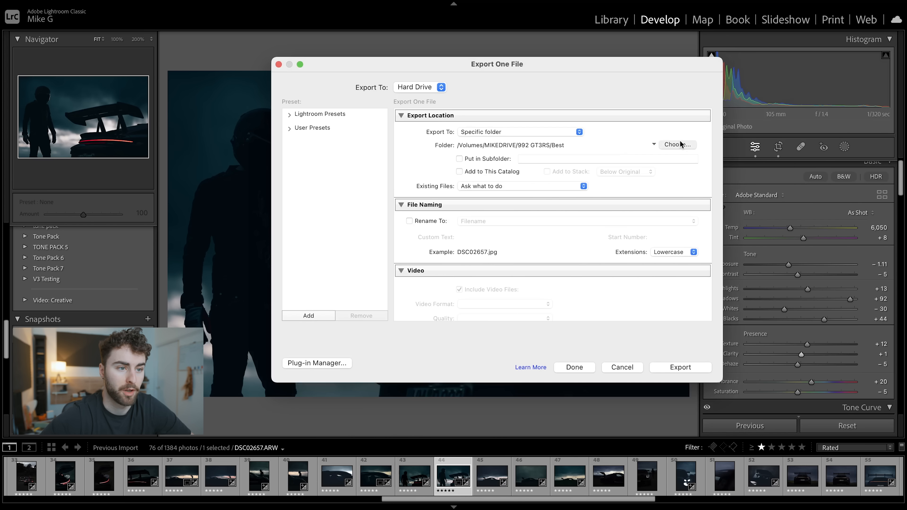
pyautogui.click(679, 145)
pyautogui.scroll(-3, 256, 284)
pyautogui.click(250, 294)
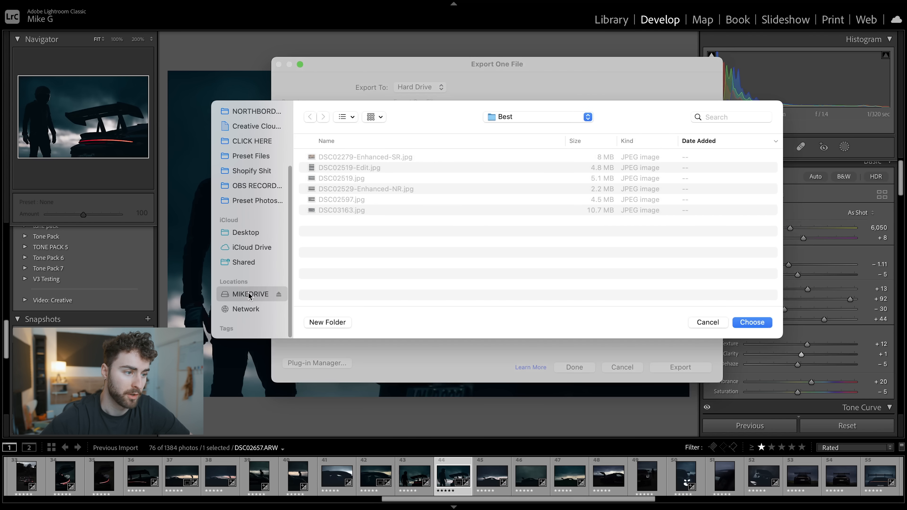
pyautogui.doubleClick(350, 160)
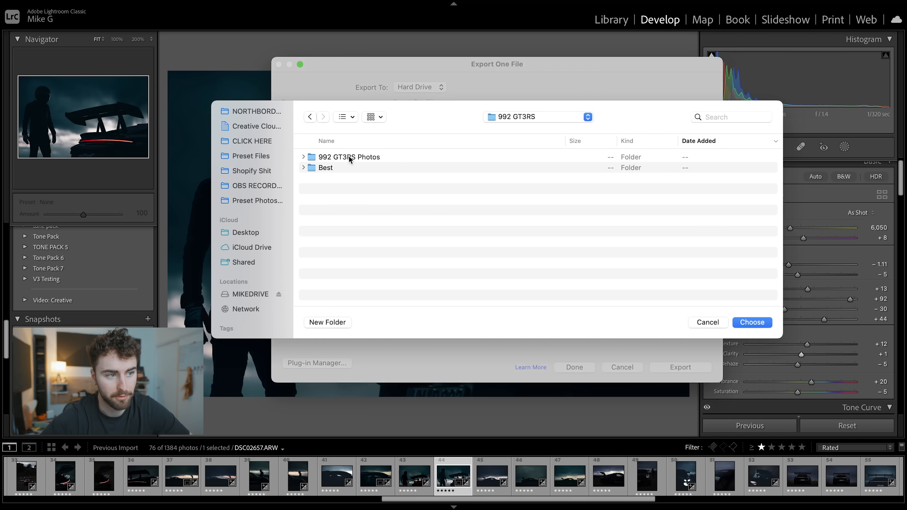
pyautogui.doubleClick(342, 168)
pyautogui.click(747, 323)
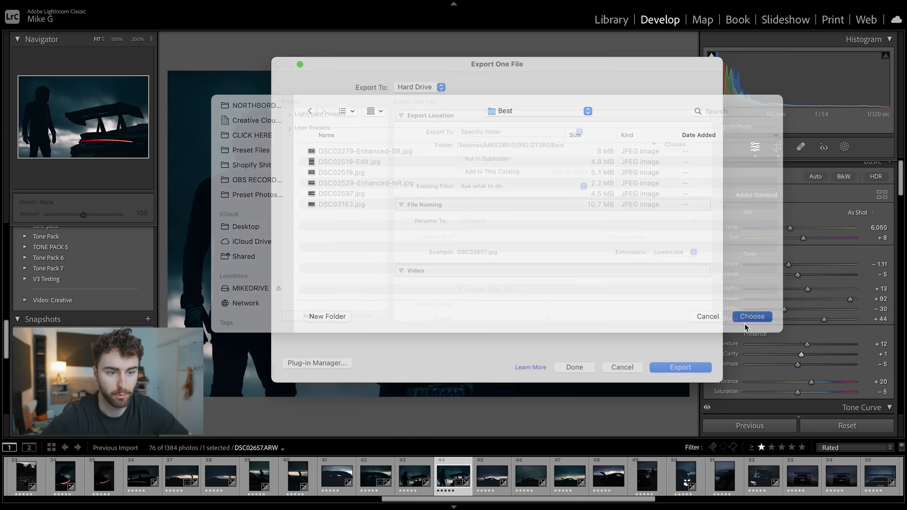
# Review the file format, image sizing and sharpening settings and export the helmet silhouette photo as a JPEG
pyautogui.scroll(-5, 612, 278)
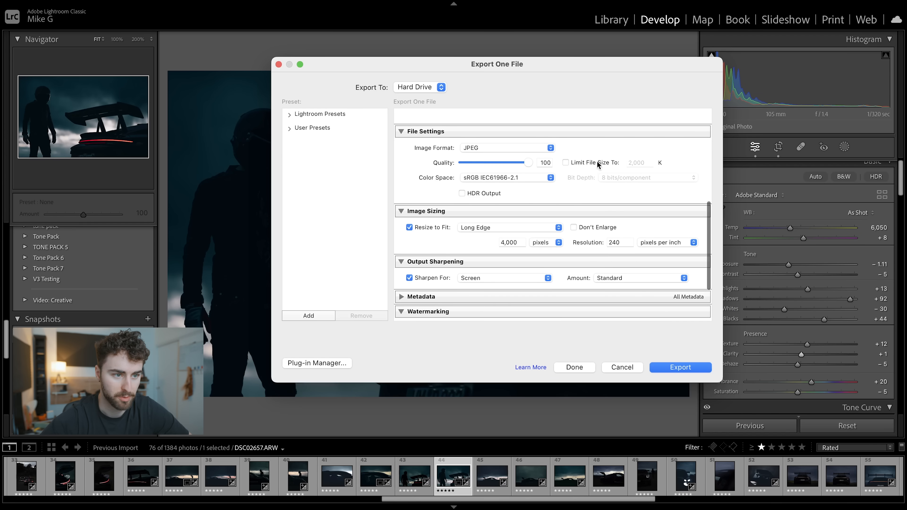
pyautogui.scroll(-3, 607, 215)
pyautogui.click(679, 368)
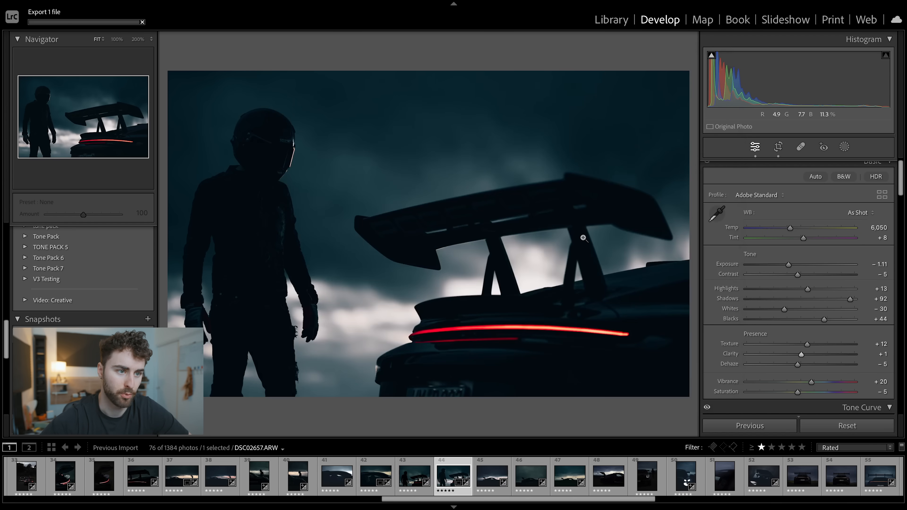
# Switch to Finder and open the Best folder inside 992 GT3RS on MIKEDRIVE
pyautogui.click(153, 509)
pyautogui.scroll(-5, 206, 242)
pyautogui.click(201, 224)
pyautogui.doubleClick(279, 89)
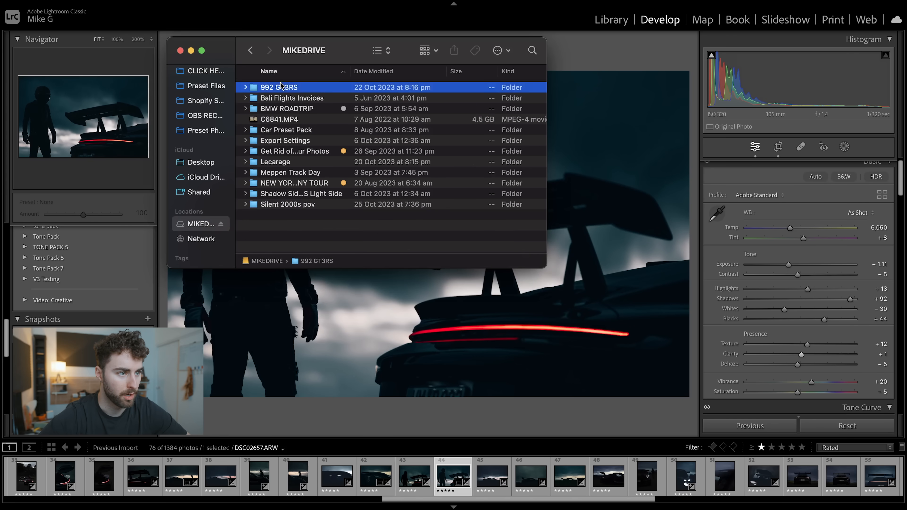
pyautogui.click(281, 89)
pyautogui.doubleClick(282, 98)
# Share the exported DSC02657.jpg from the Best folder
pyautogui.rightClick(334, 87)
pyautogui.moveTo(411, 226)
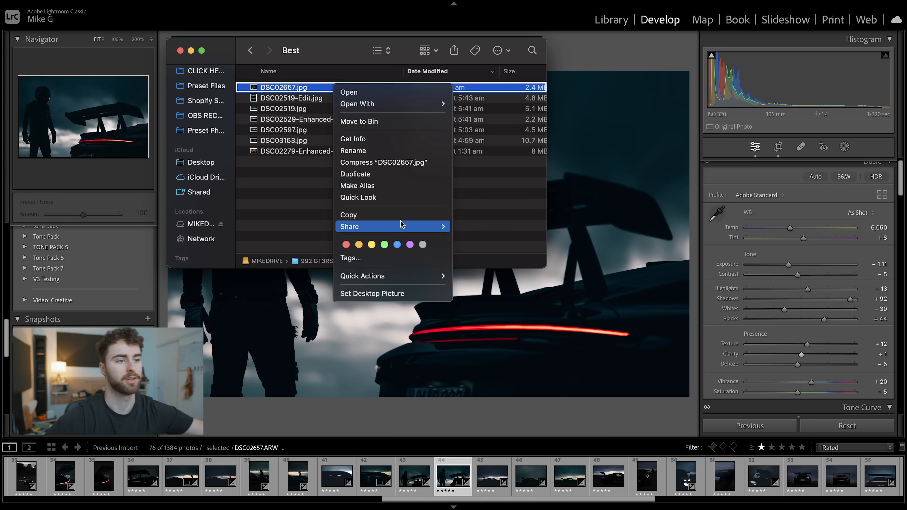
pyautogui.click(466, 228)
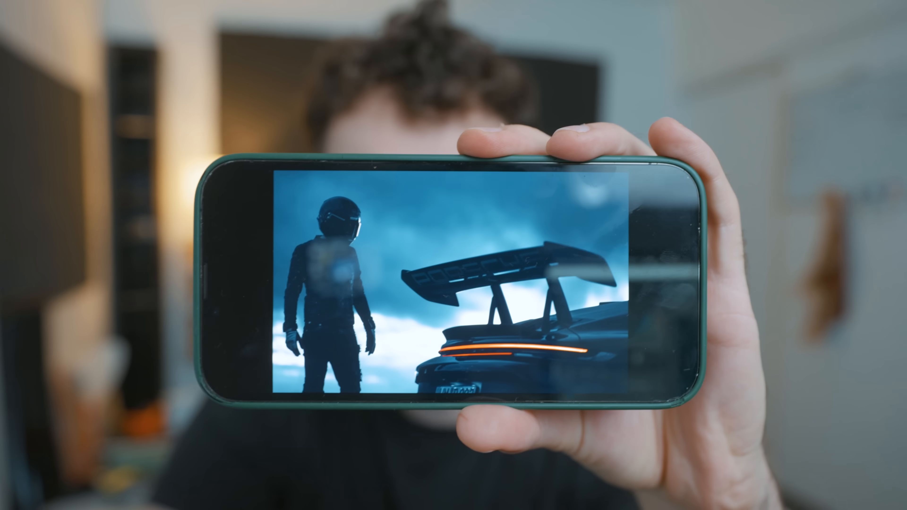